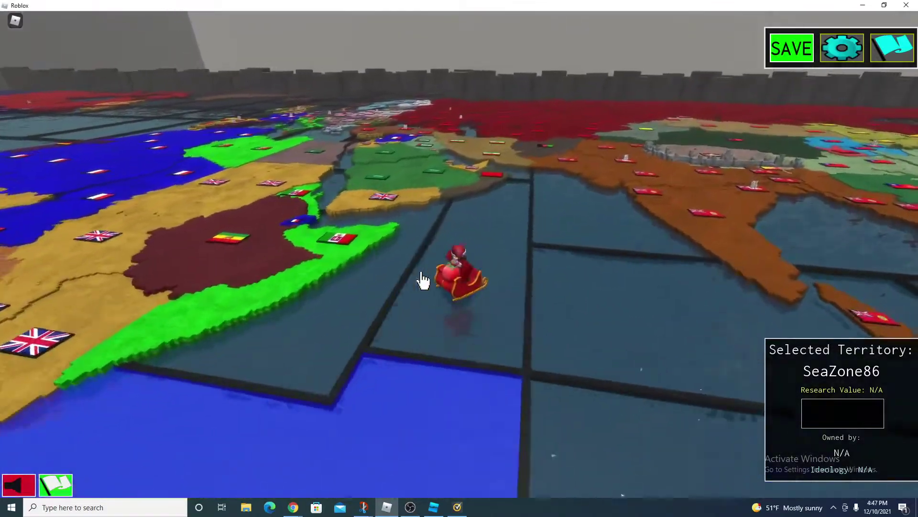
Fly over the world map to examine the continents, territories and the countries that own them
left_click(415, 277)
key("w")
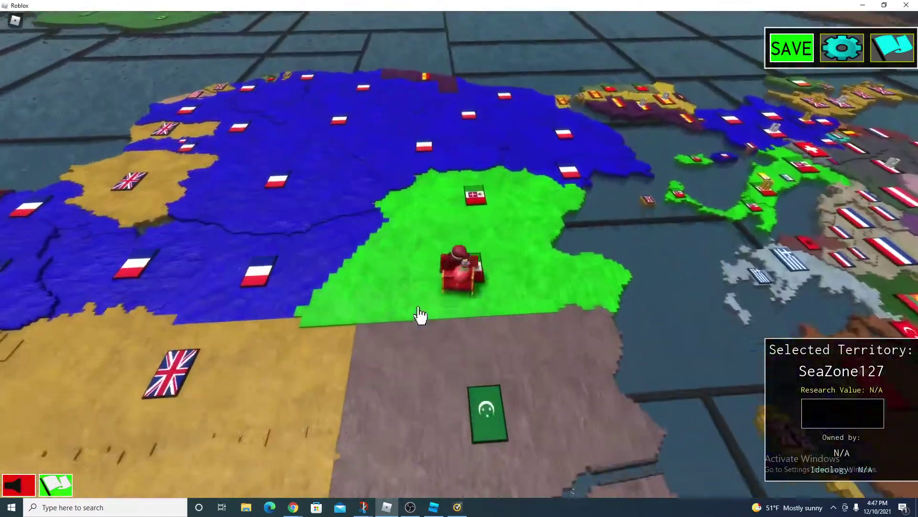
key("w")
key("a")
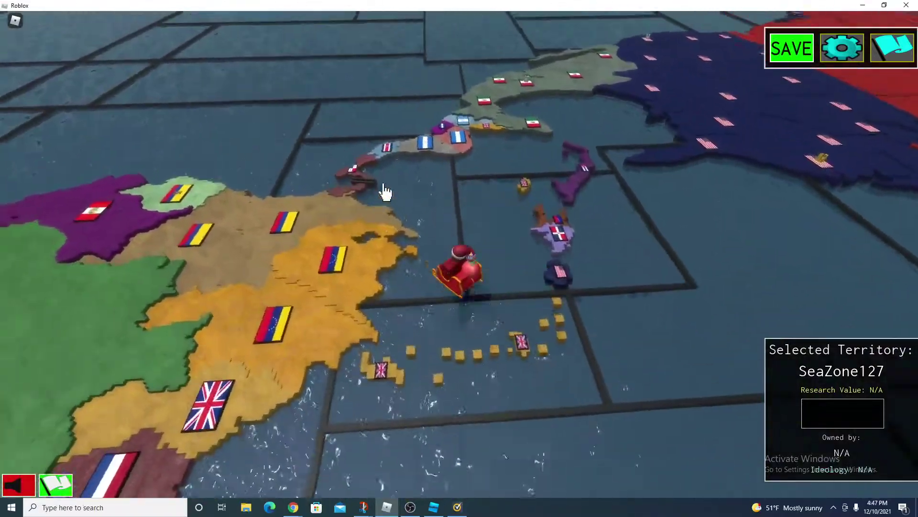
key("w")
scroll(410, 191, "down", 5)
right_click_drag(402, 209, 437, 199)
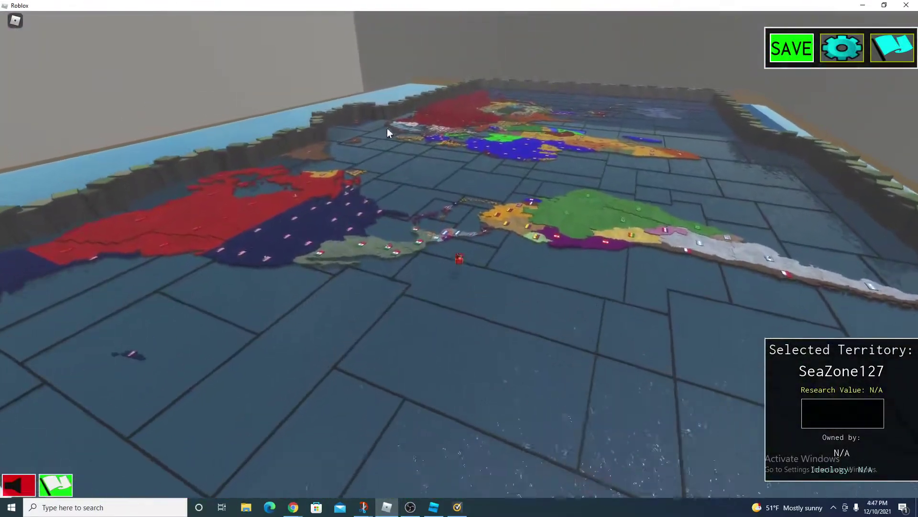
scroll(706, 36, "up", 5)
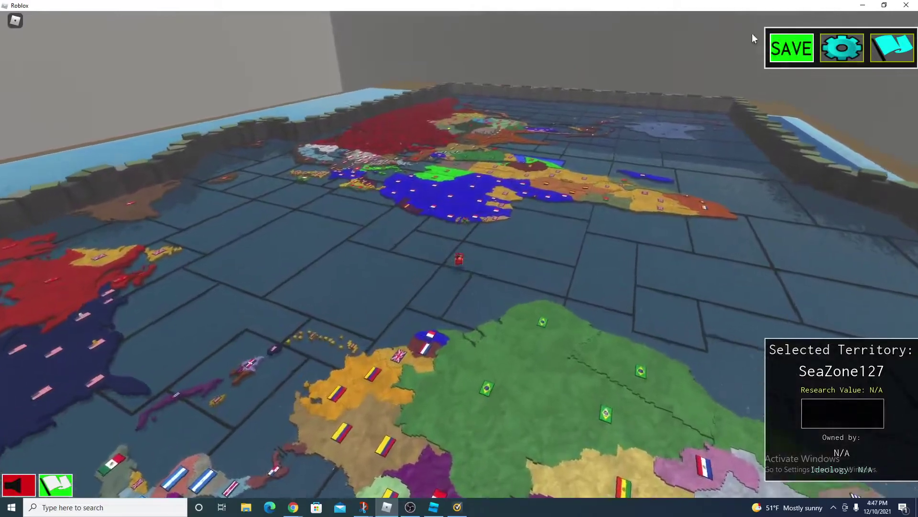
key("w")
scroll(668, 90, "up", 3)
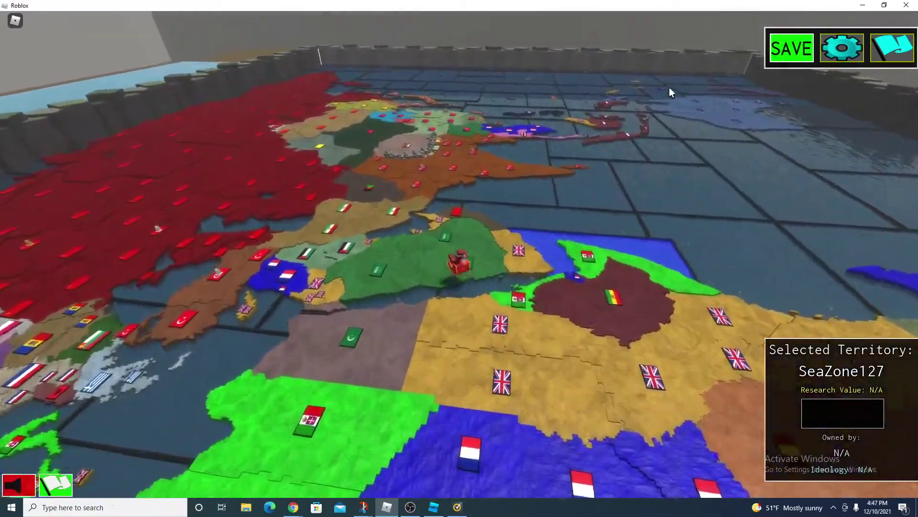
key("w")
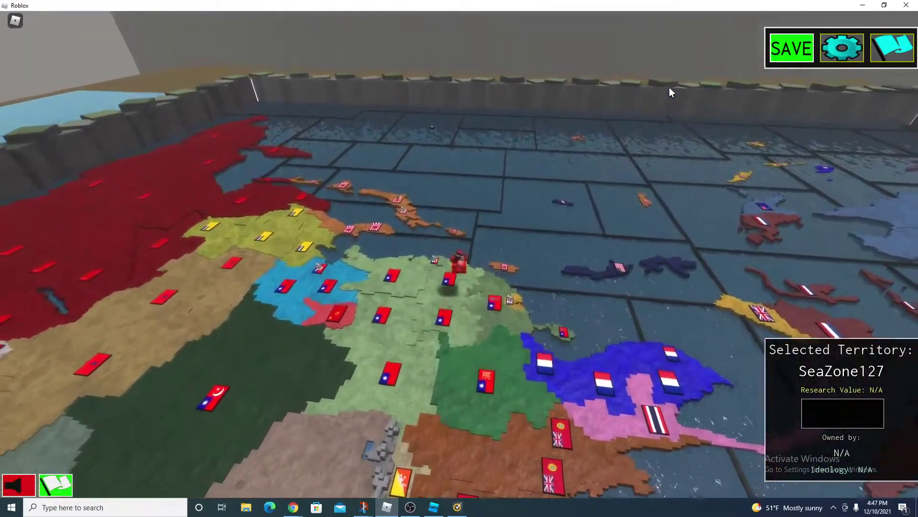
key("w")
Show the four custom map save slots while flying over the Pacific, and close the list
left_click(776, 48)
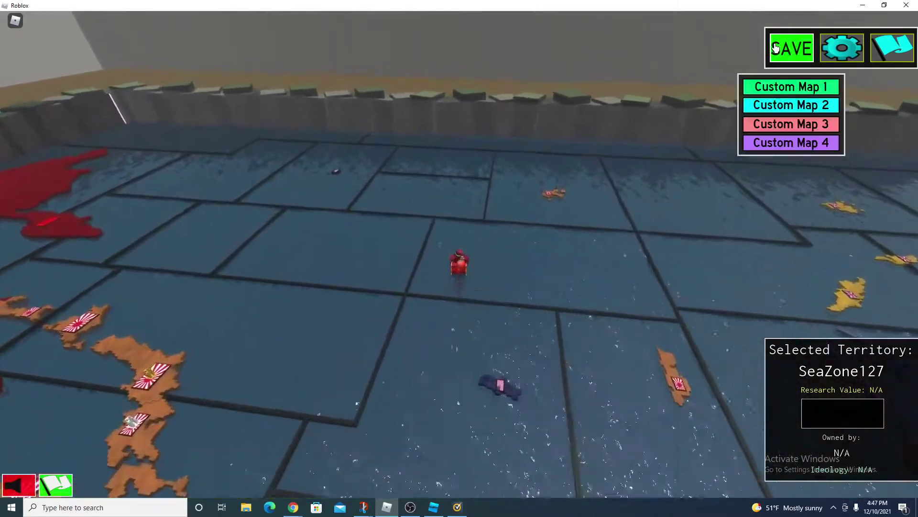
key("a")
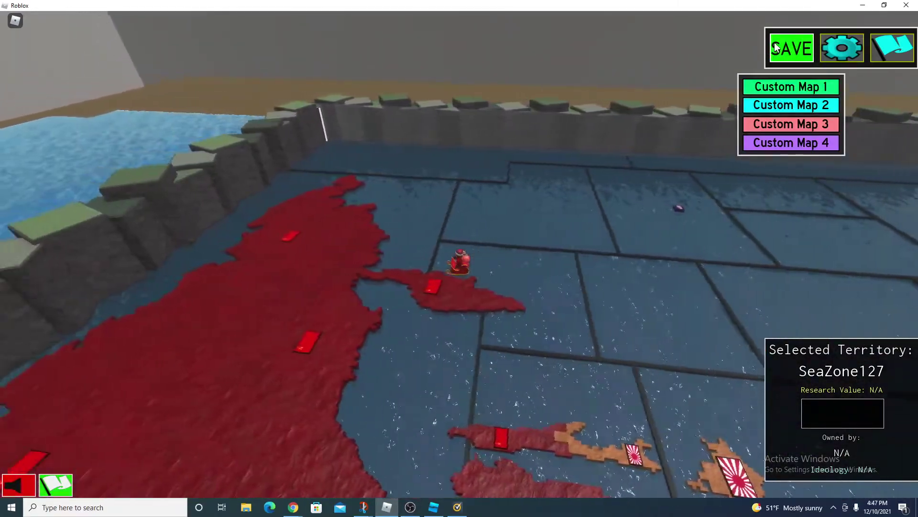
key("w")
key("a")
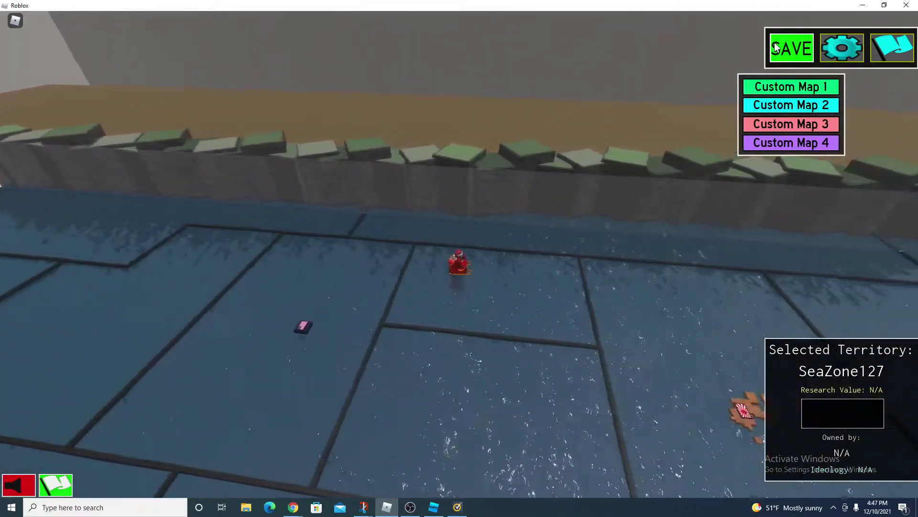
key("s")
key("d")
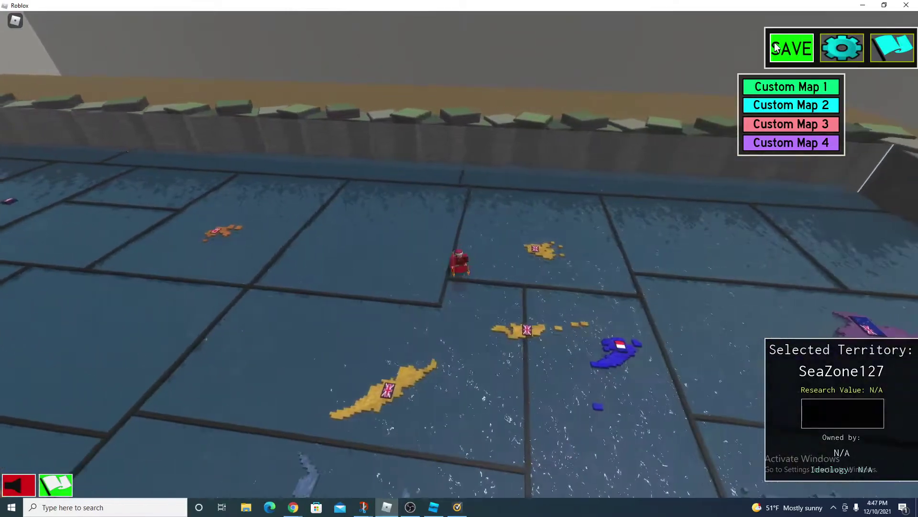
key("a")
left_click(776, 46)
Travel back across the map to West Africa and select the French-owned territory of Mauritania
key("a")
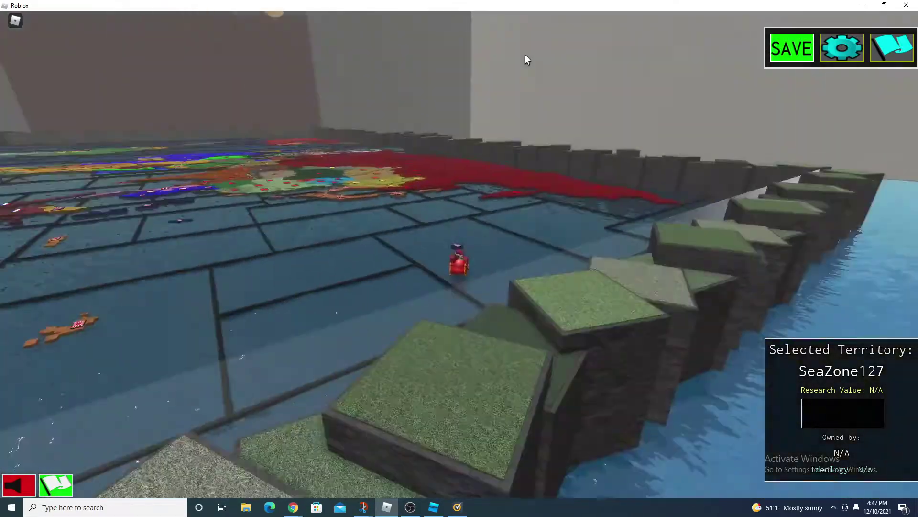
key("w")
key("a")
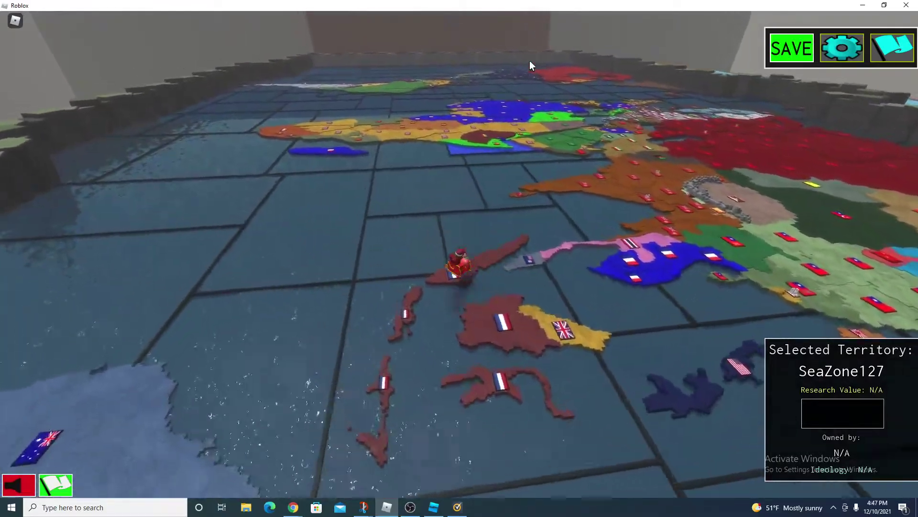
key("w")
key("a")
left_click(506, 281)
scroll(506, 281, "up", 2)
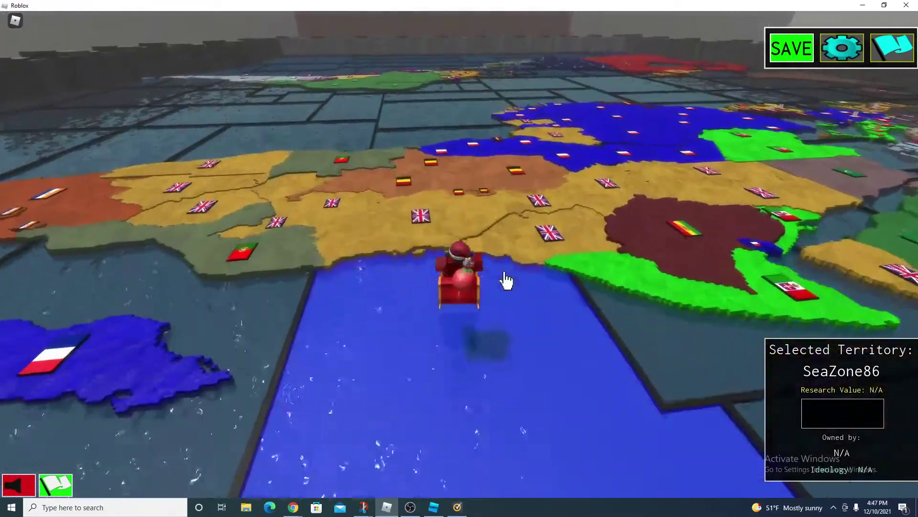
key("w")
key("d")
left_click(523, 220)
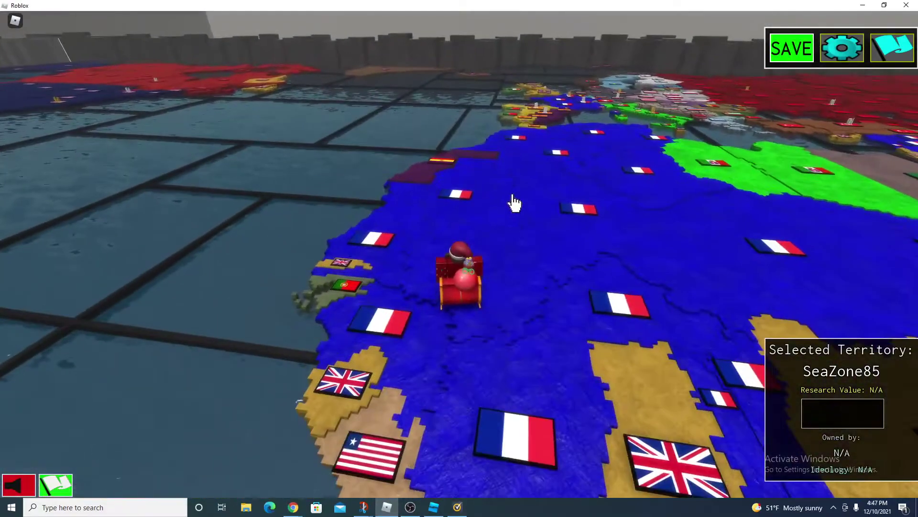
scroll(530, 194, "down", 2)
key("w")
key("w")
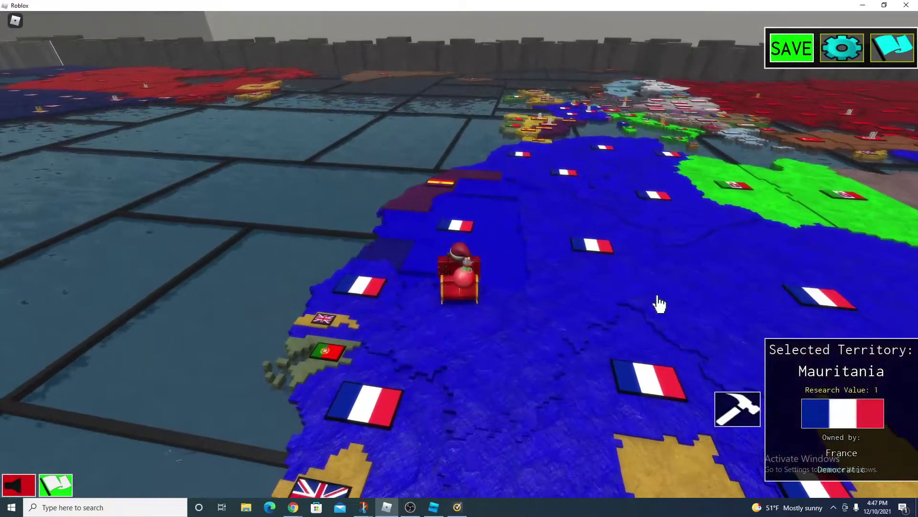
left_click(747, 415)
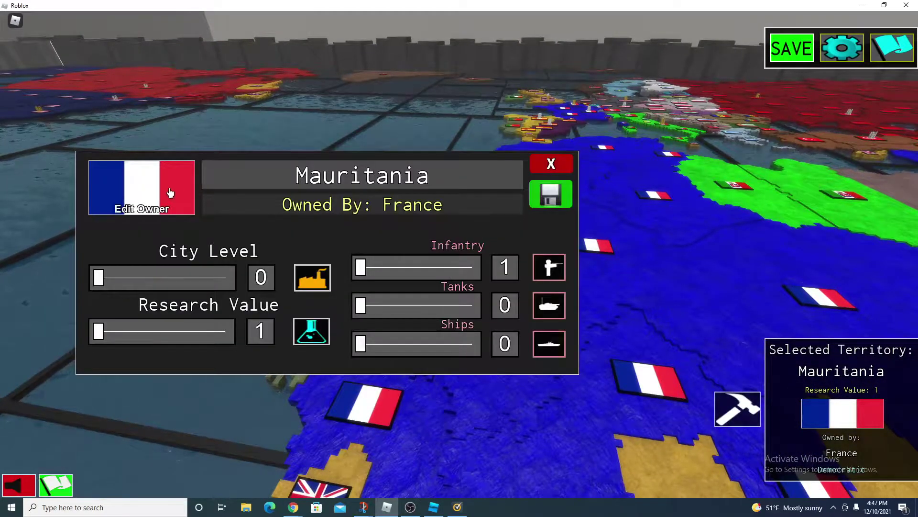
left_click(170, 192)
left_click(664, 424)
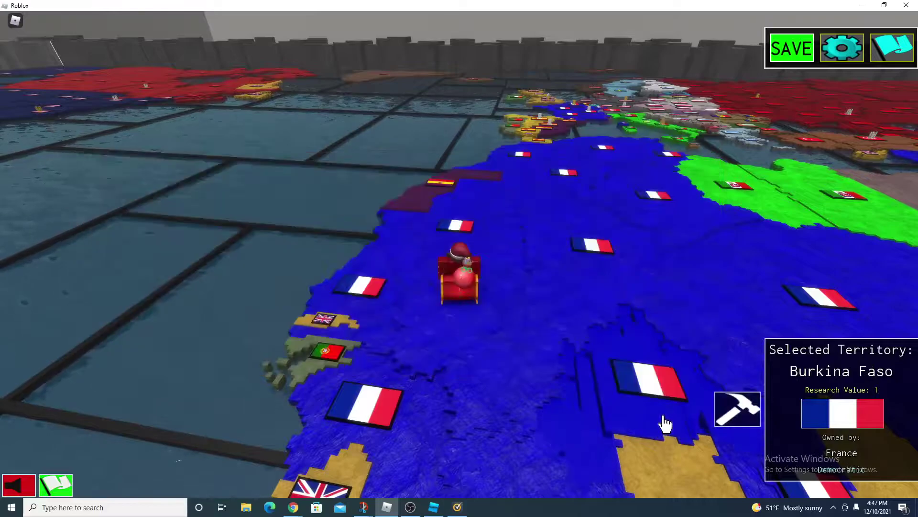
Change the owner of the Mauritania territory to the country Mauritania and save the territory
left_click(697, 388)
left_click(737, 410)
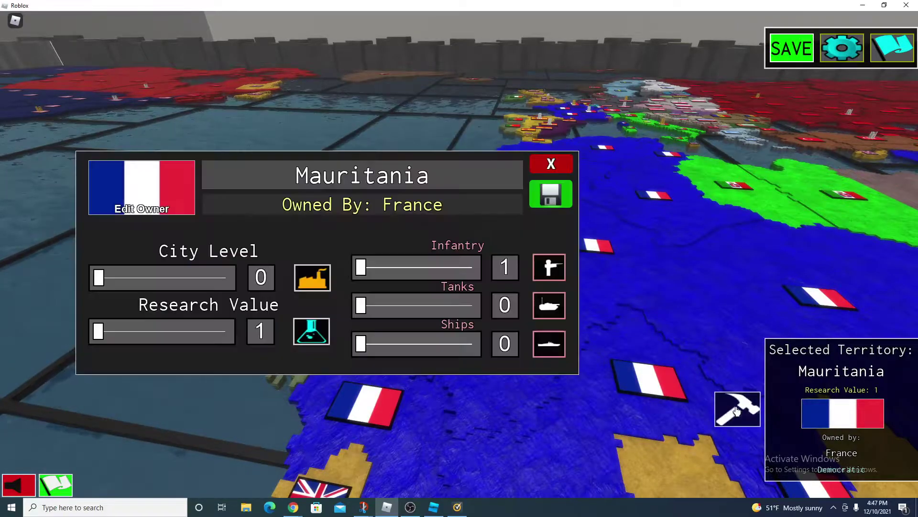
left_click(145, 184)
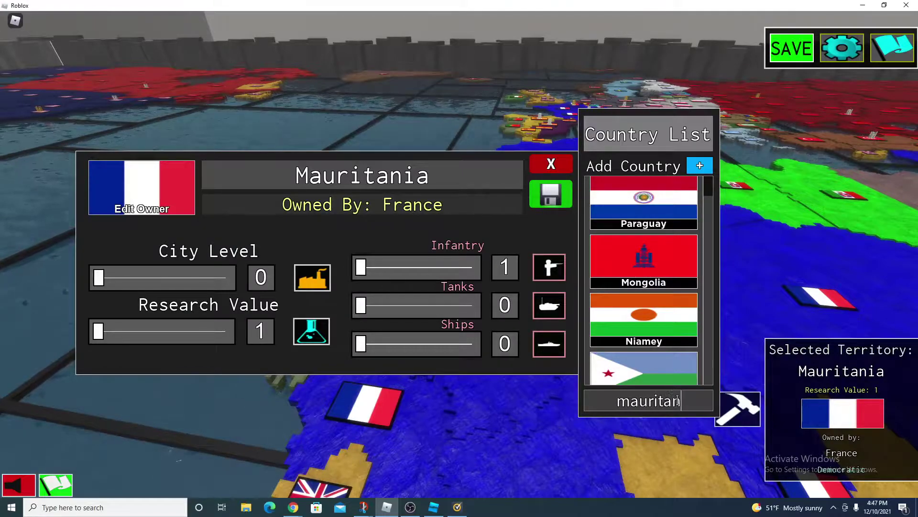
key("Return")
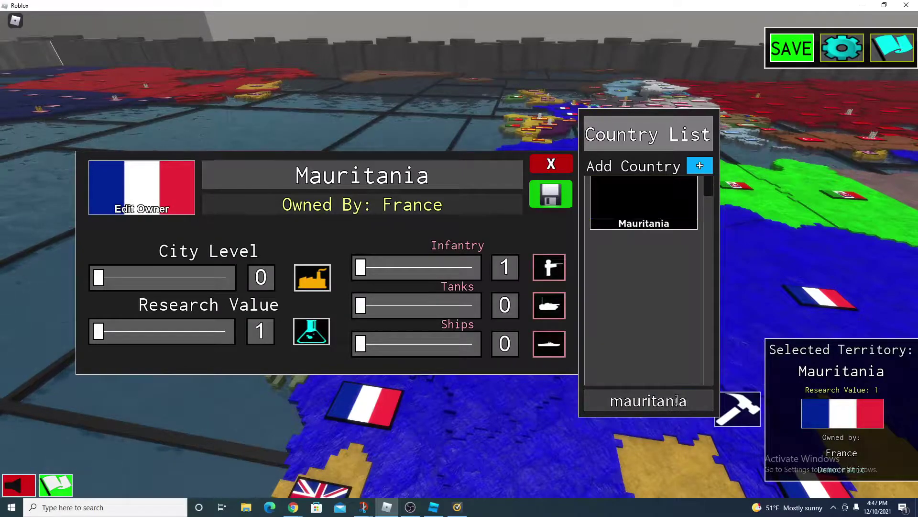
left_click(645, 190)
key("s")
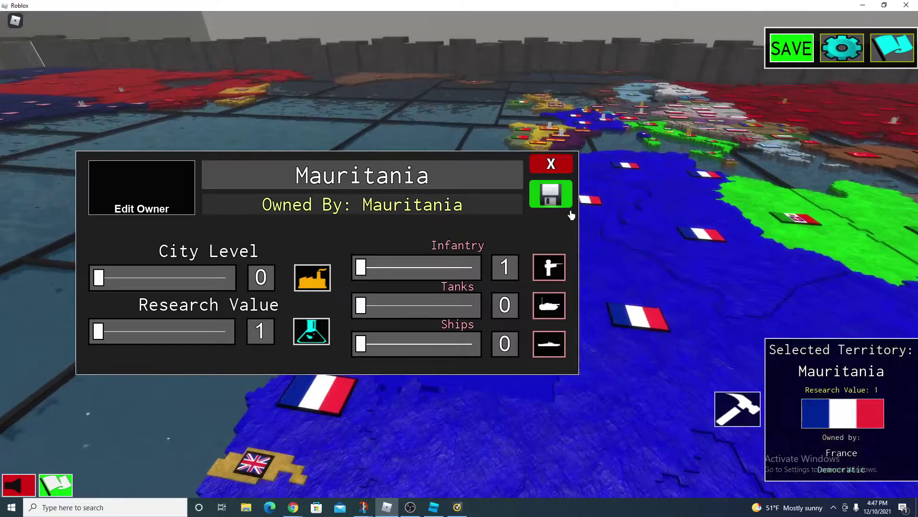
key("a")
key("d")
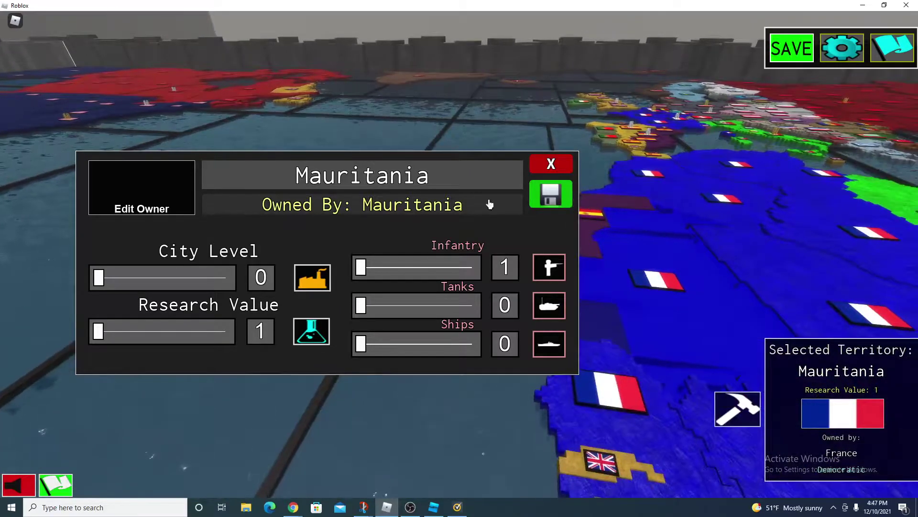
right_click_drag(259, 177, 284, 169)
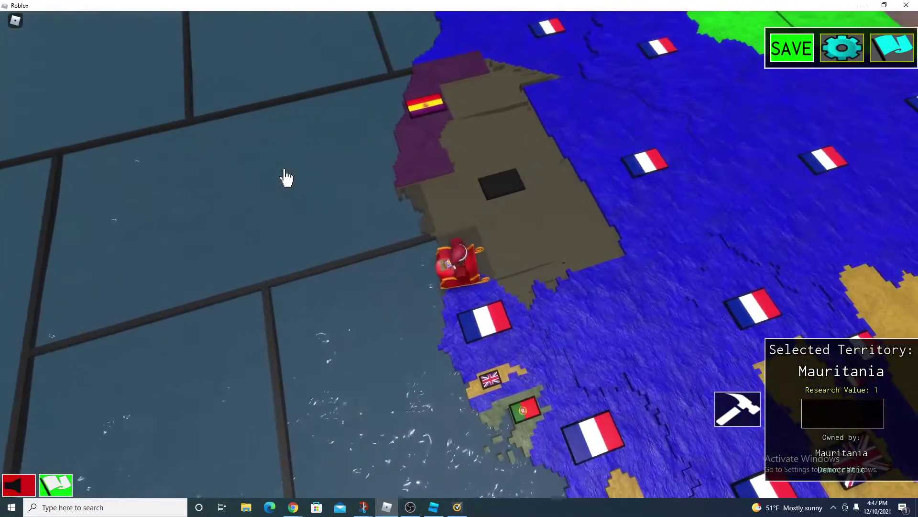
View Mauritania's country settings with its ideology flags, close them and switch to the Roblox website in the browser
left_click(871, 416)
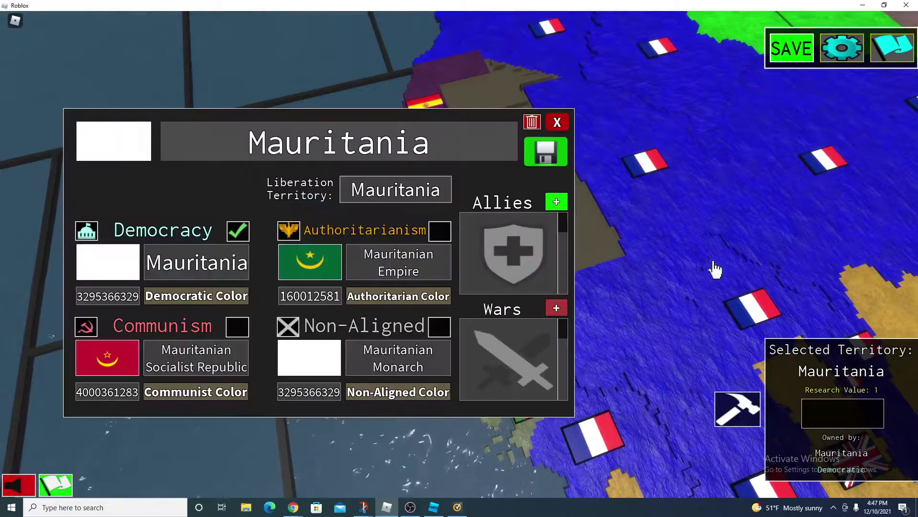
left_click(558, 122)
left_click(863, 5)
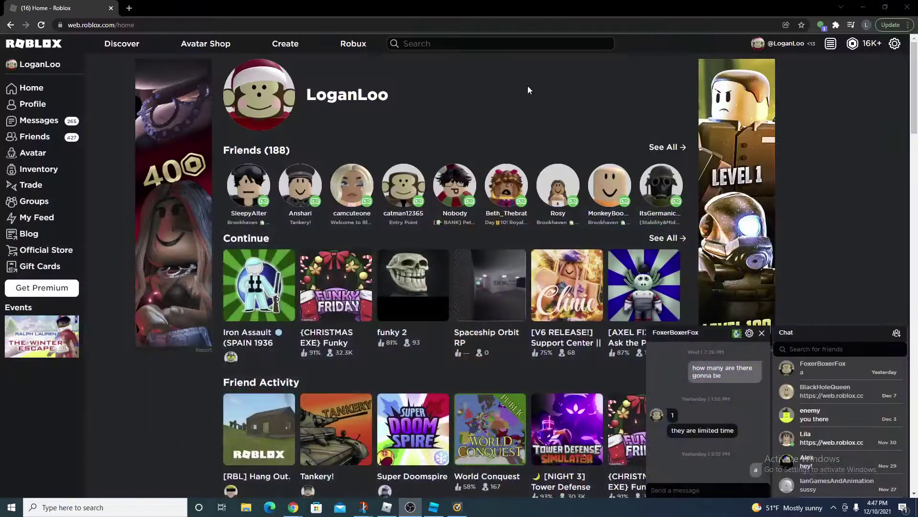
Search the Roblox library for "Maurturania flag" and limit the results to decals
type("Maur")
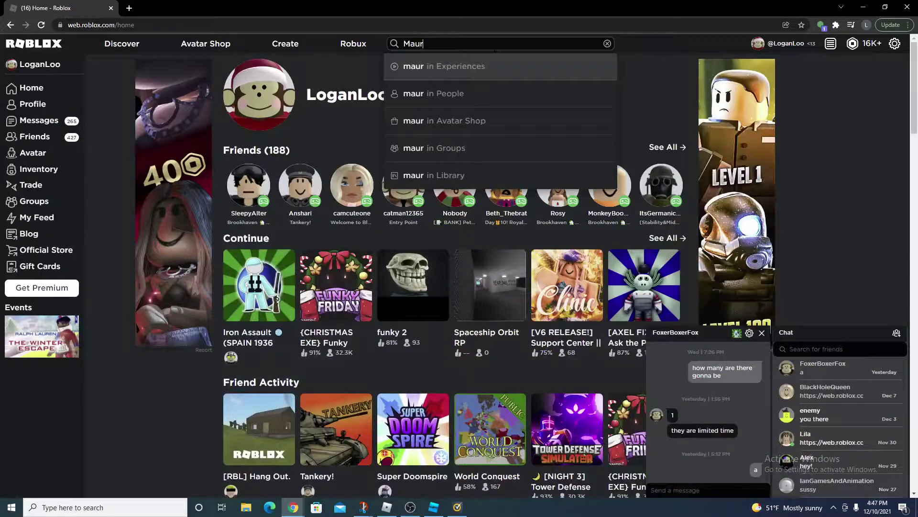
type("turania flag")
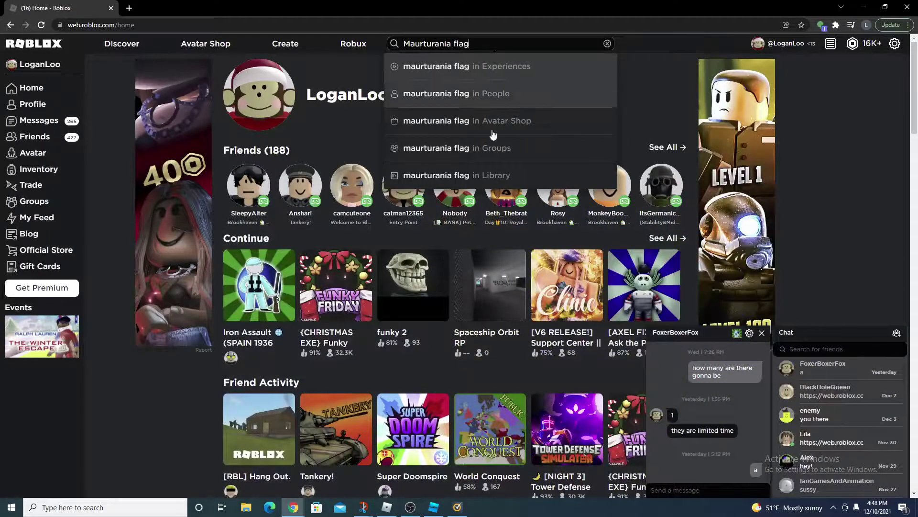
left_click(491, 175)
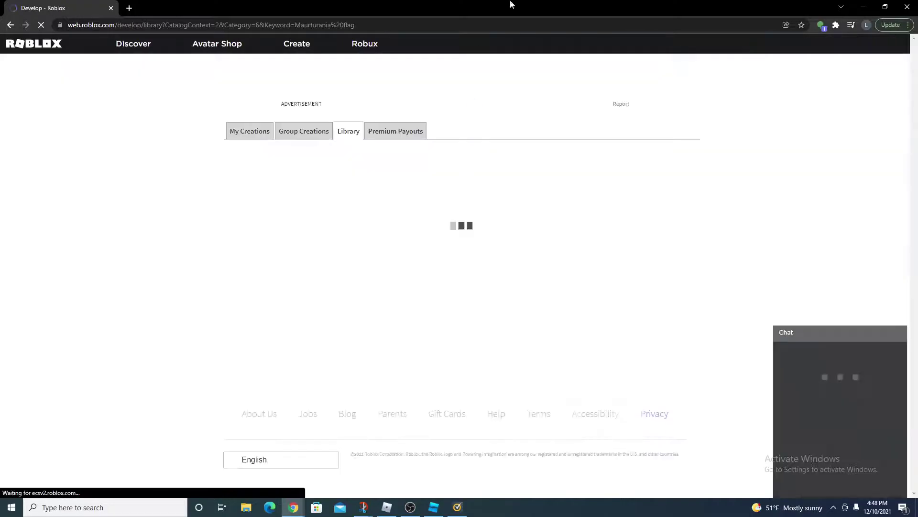
left_click(609, 157)
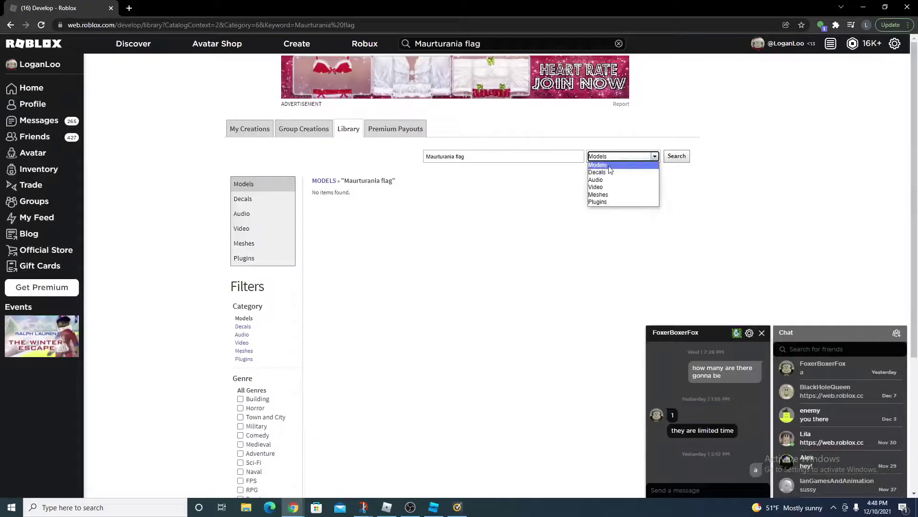
left_click(605, 173)
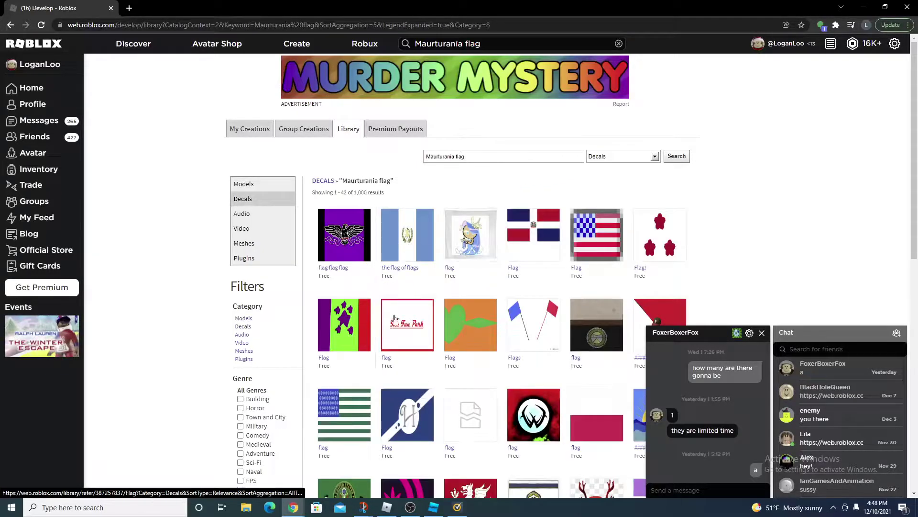
Shorten the decal search to "Maurturania" and run it
left_click(501, 161)
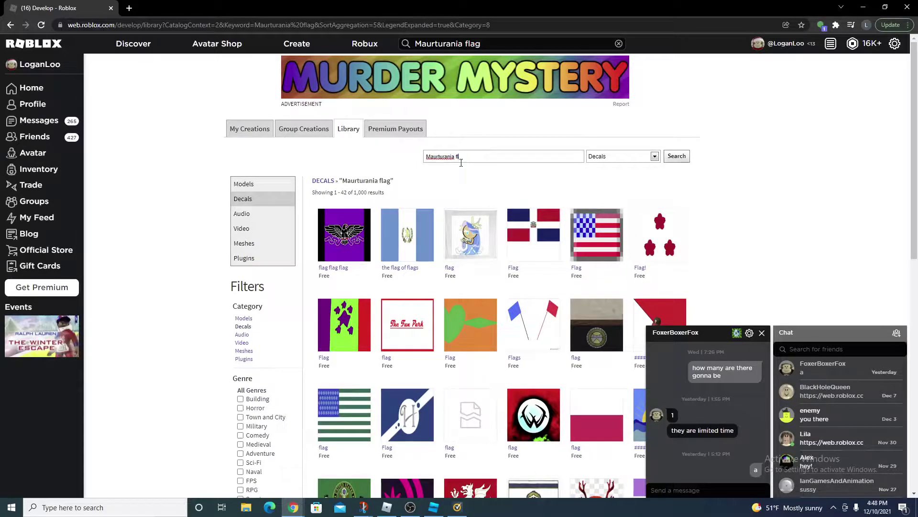
key("Return")
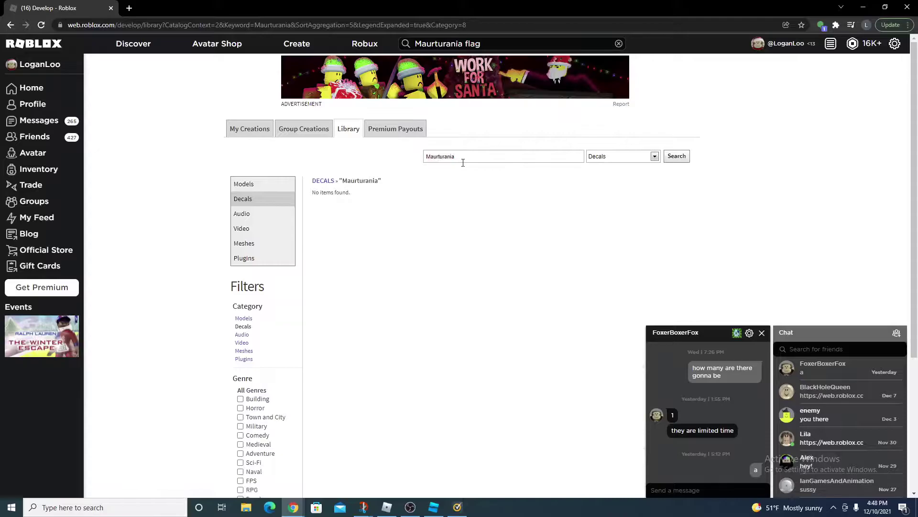
Look up the country name's spelling on Google and search the decals for "Mauritania", closing the Google page
right_click(448, 160)
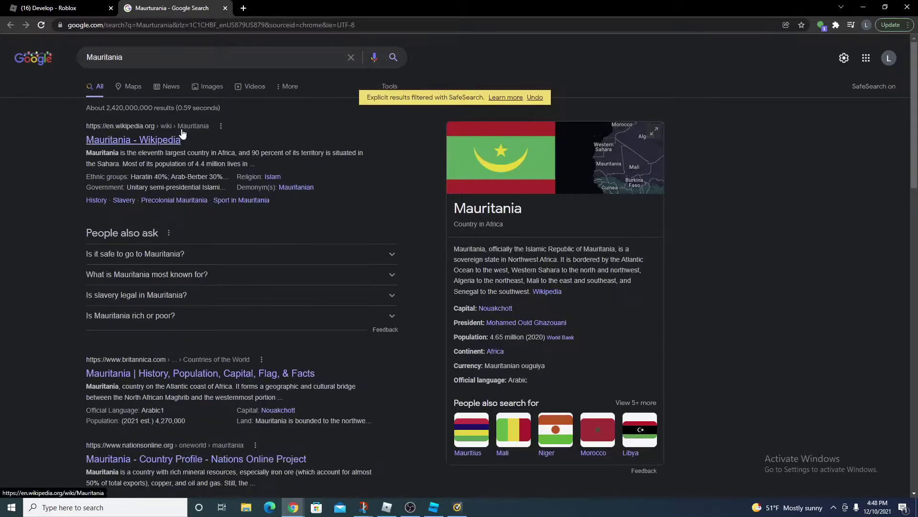
left_click(53, 8)
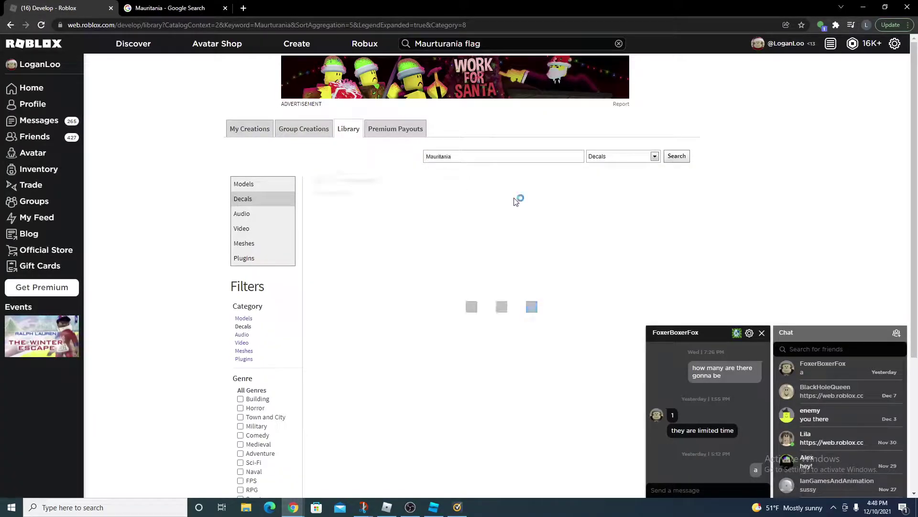
left_click(225, 8)
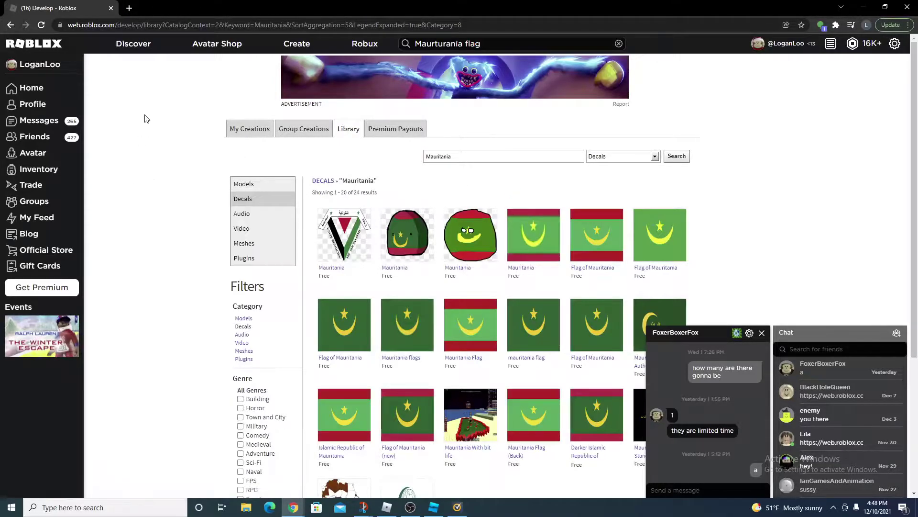
Open the red-striped Flag of Mauritania decal, copy its asset ID from the page address and switch back to the Roblox map game
left_click(608, 227)
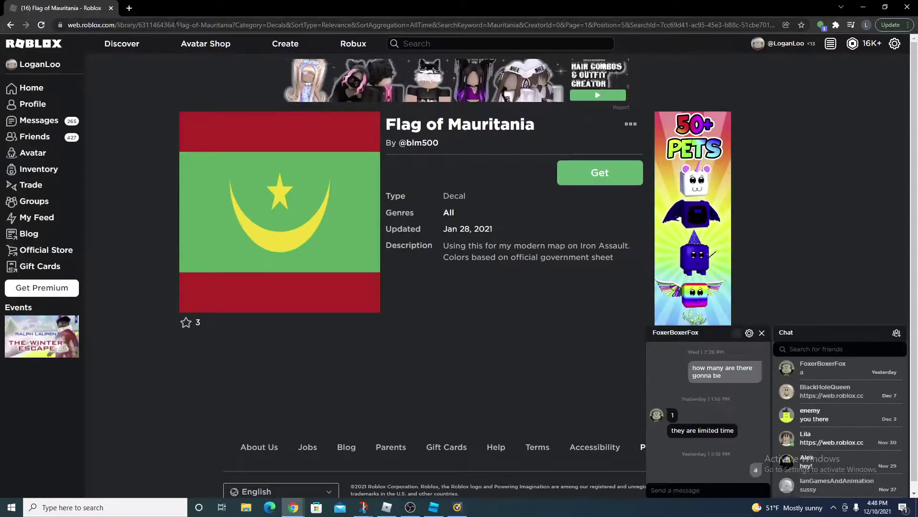
left_click_drag(175, 25, 139, 33)
key("ctrl+c")
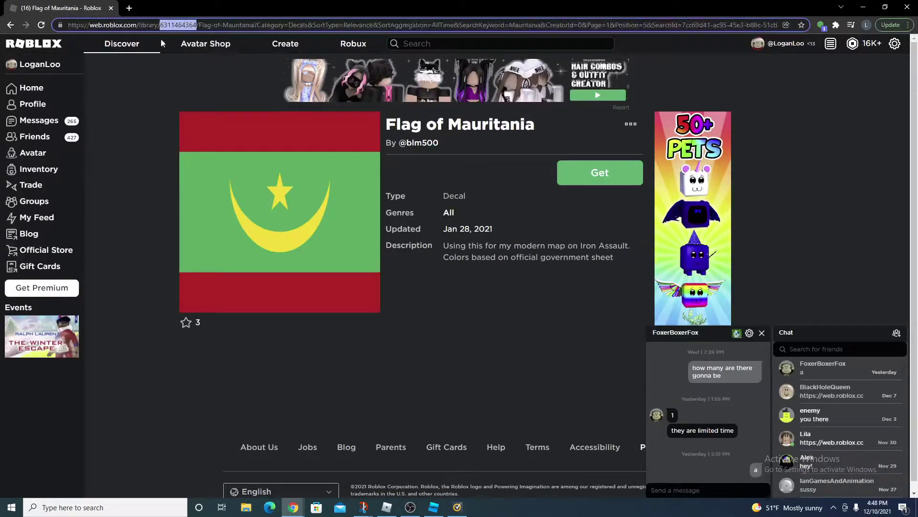
left_click(433, 508)
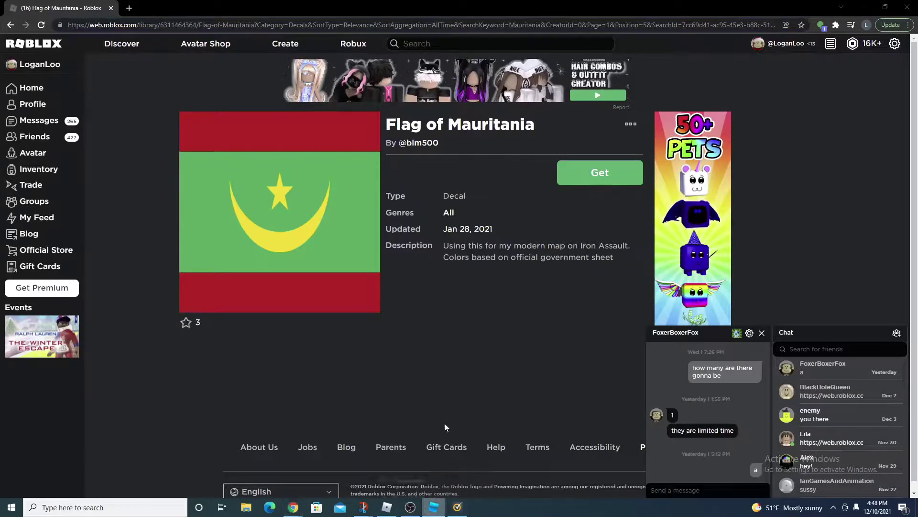
left_click(461, 408)
left_click(386, 505)
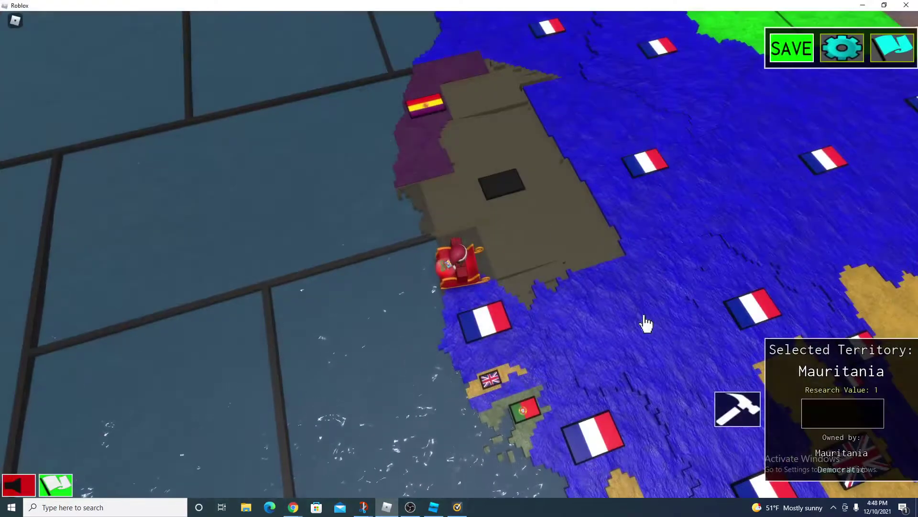
left_click(55, 484)
left_click(106, 296)
key("ctrl+v")
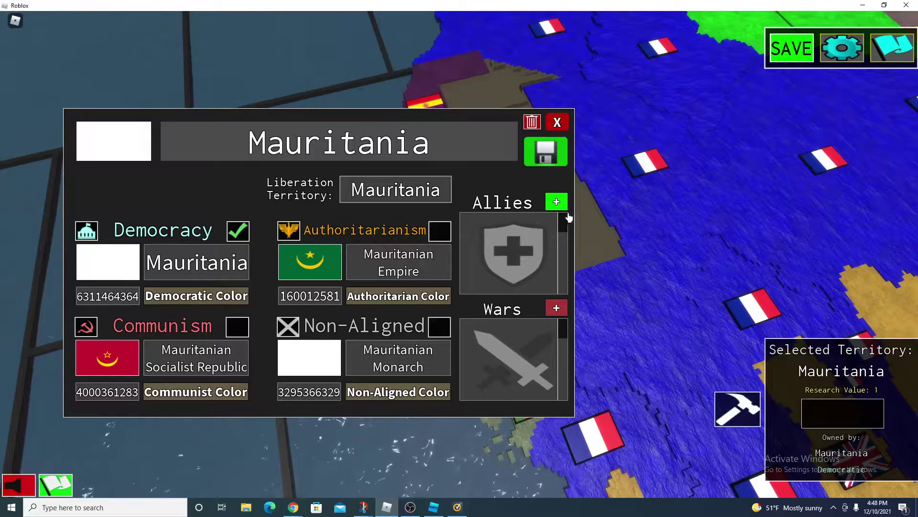
left_click(547, 160)
key("a")
right_click_drag(644, 170, 633, 163)
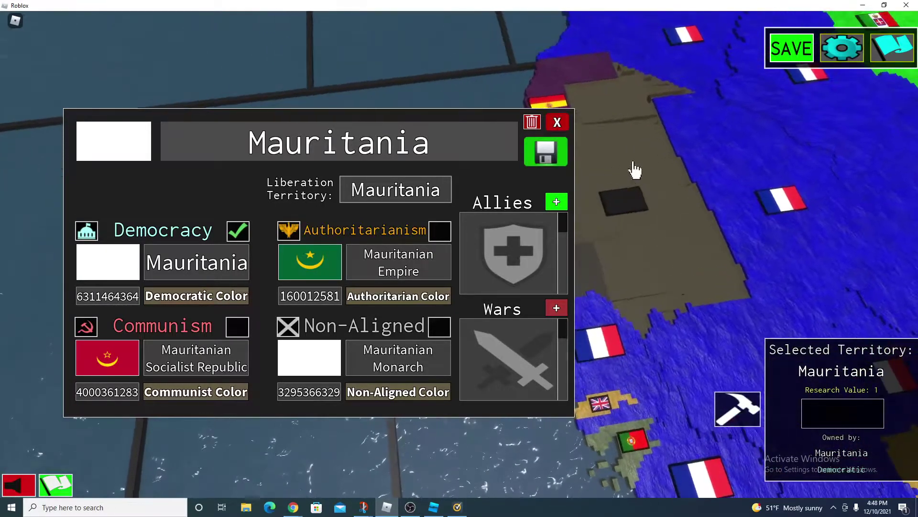
left_click(556, 123)
key("w")
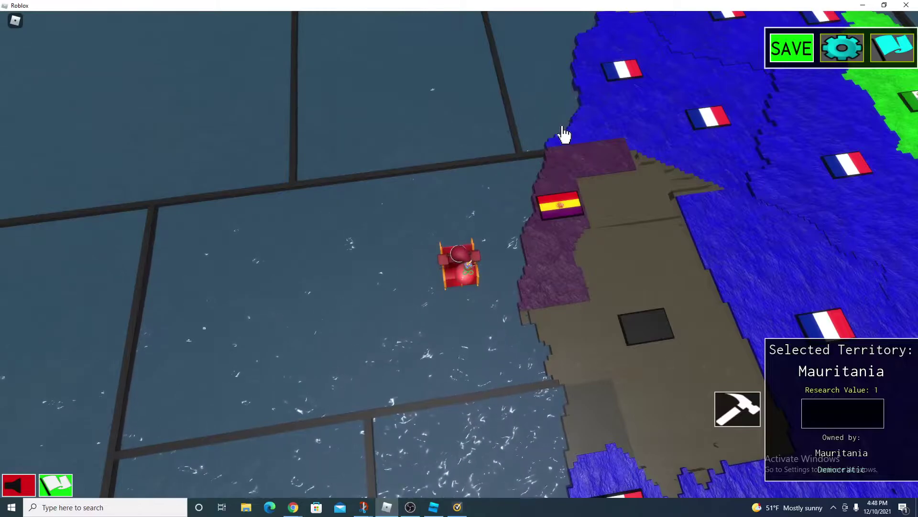
left_click(556, 115)
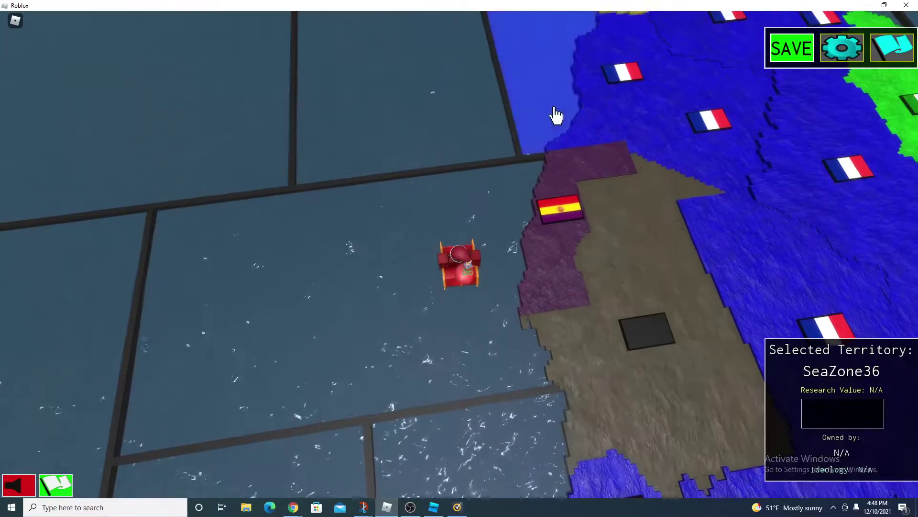
key("w")
right_click_drag(483, 178, 438, 214)
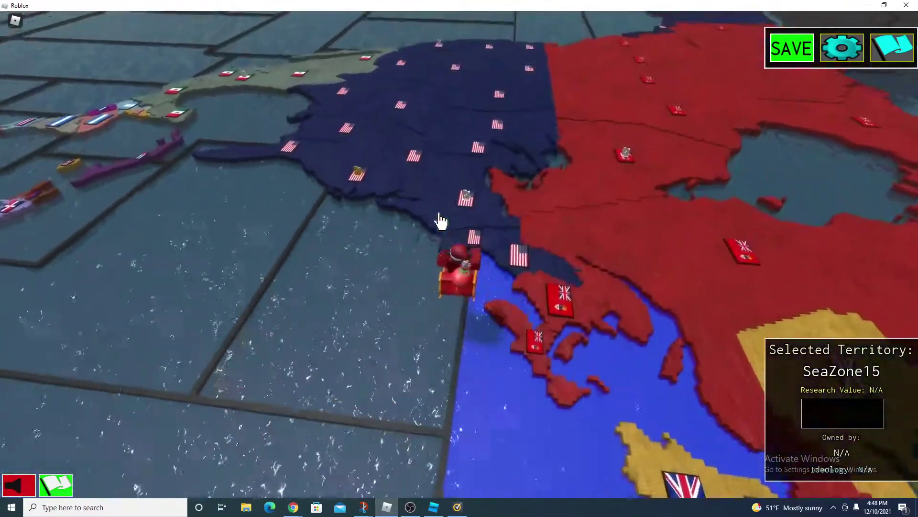
key("a")
left_click(543, 156)
left_click(681, 147)
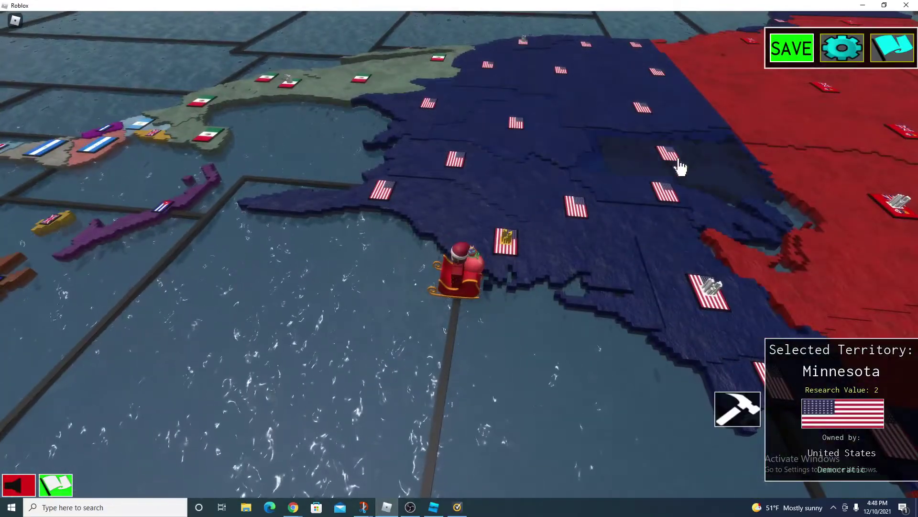
left_click(680, 106)
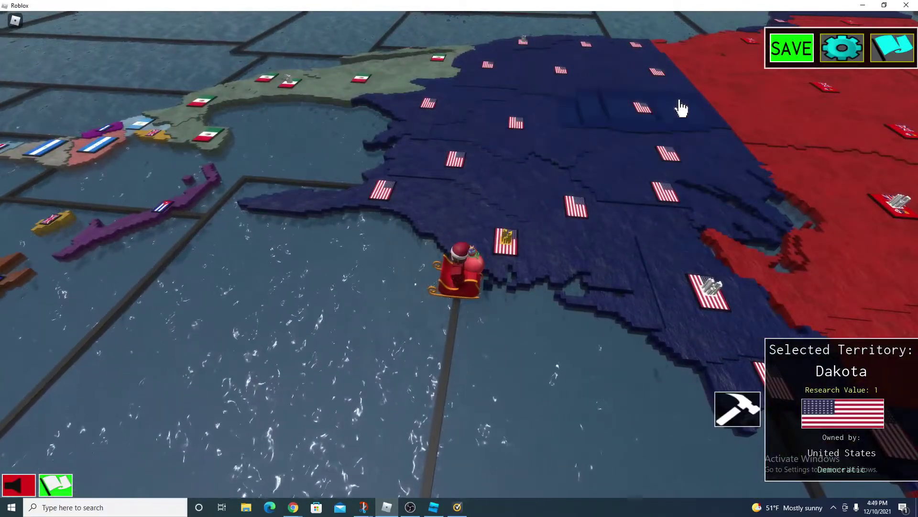
left_click(663, 200)
right_click_drag(662, 200, 310, 304)
key("w")
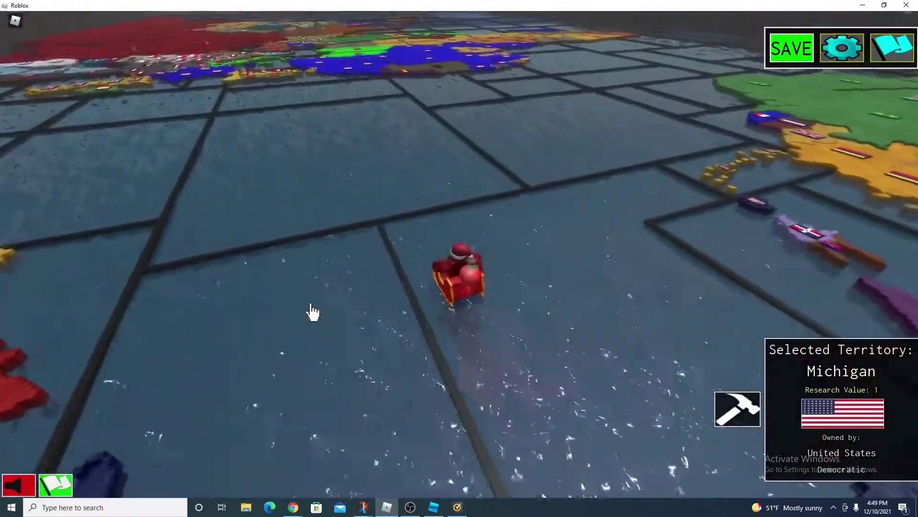
left_click(396, 249)
left_click(455, 219)
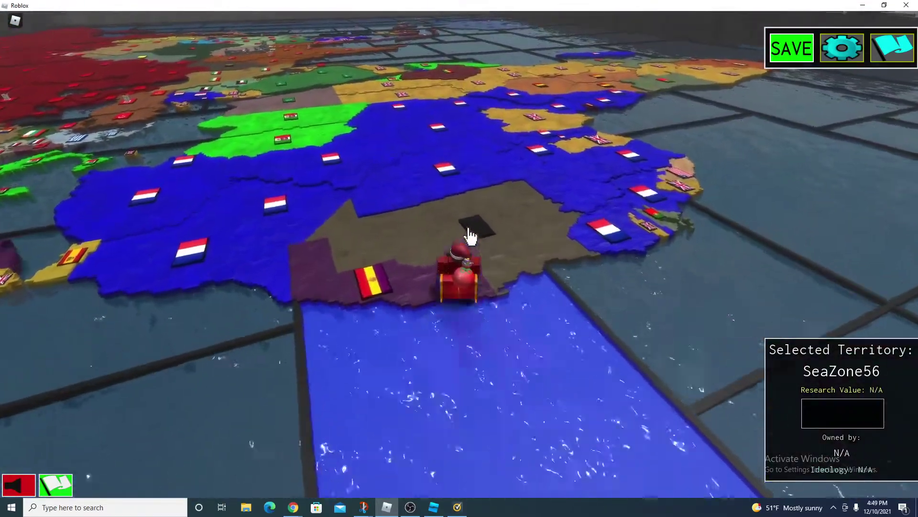
key("w")
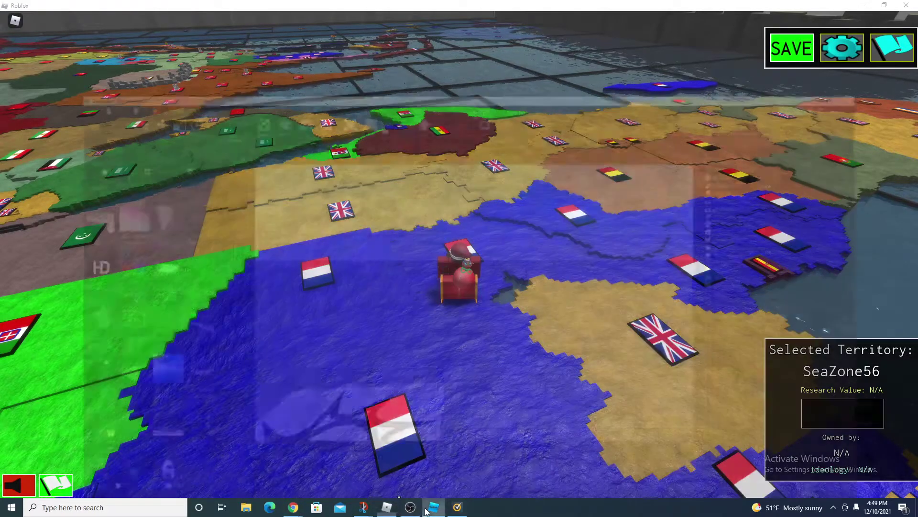
Switch to the Roblox website, look through the list of created experiences and switch to Roblox Studio
left_click(426, 509)
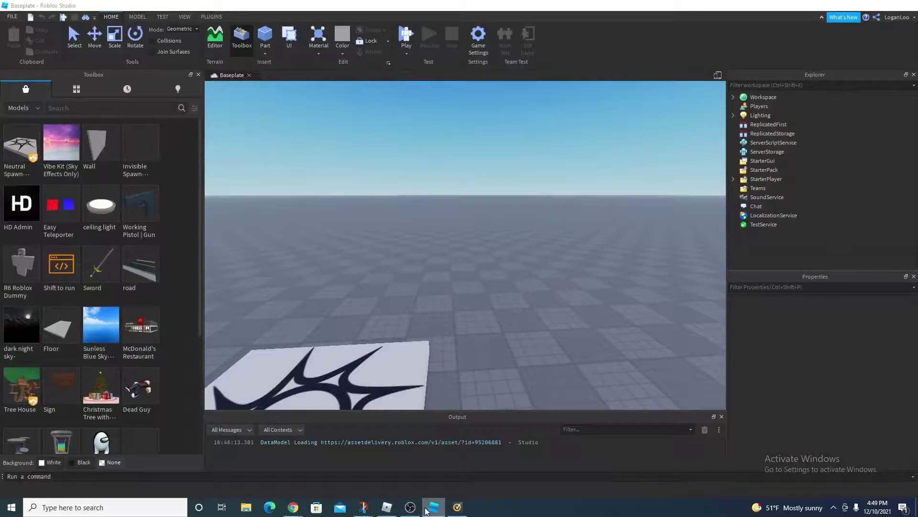
left_click(426, 509)
mouse_move(294, 507)
left_click(333, 481)
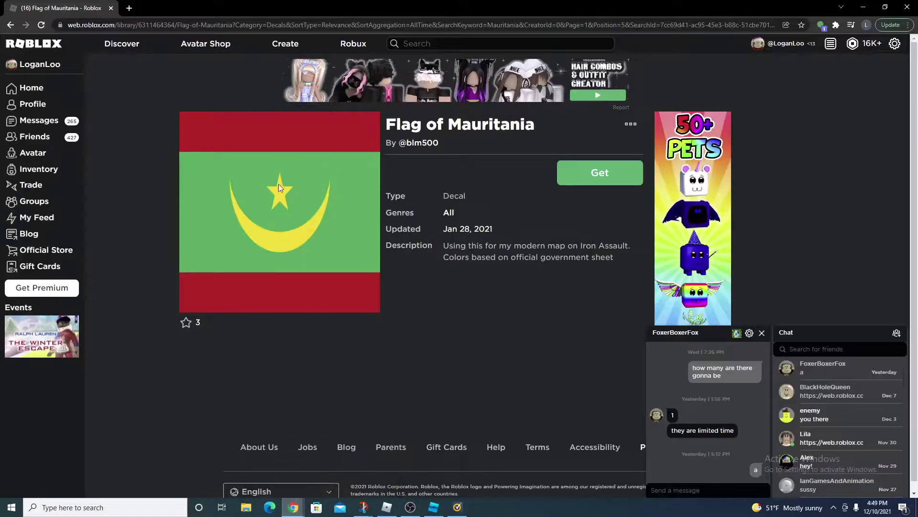
left_click(271, 47)
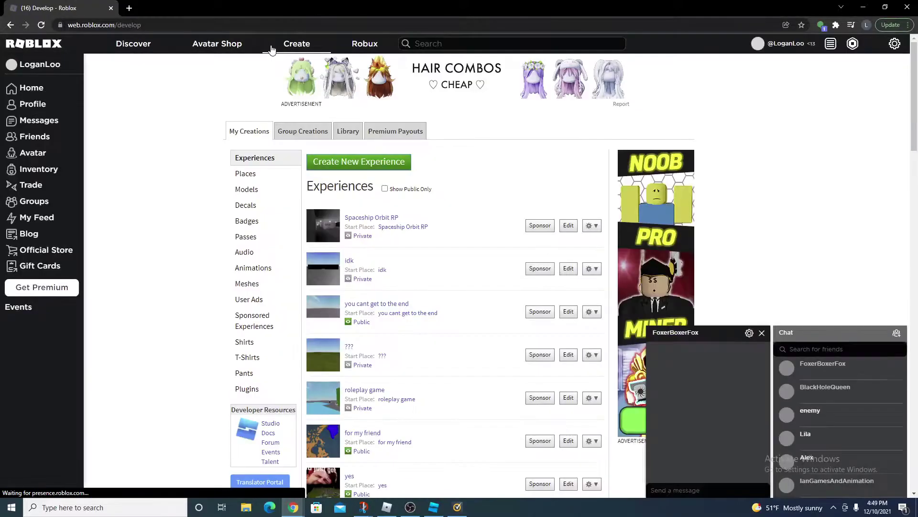
scroll(668, 98, "down", 2)
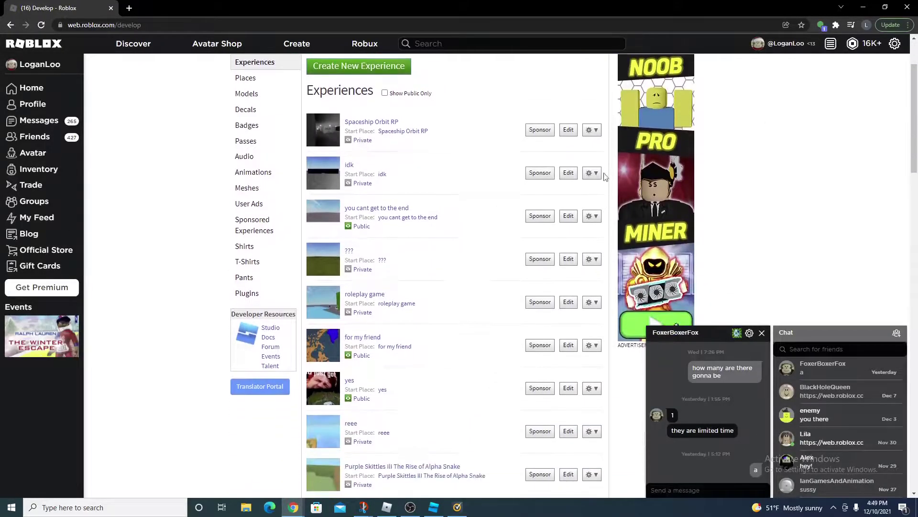
scroll(521, 197, "up", 2)
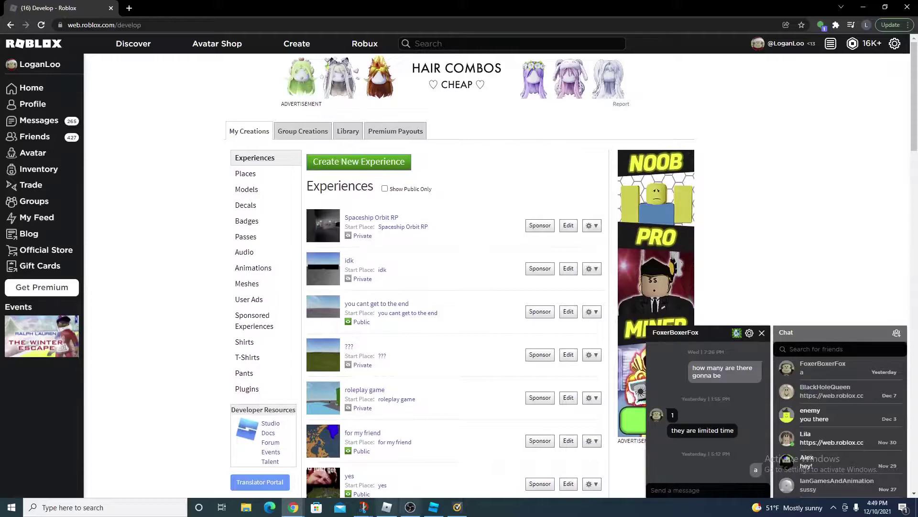
left_click(434, 508)
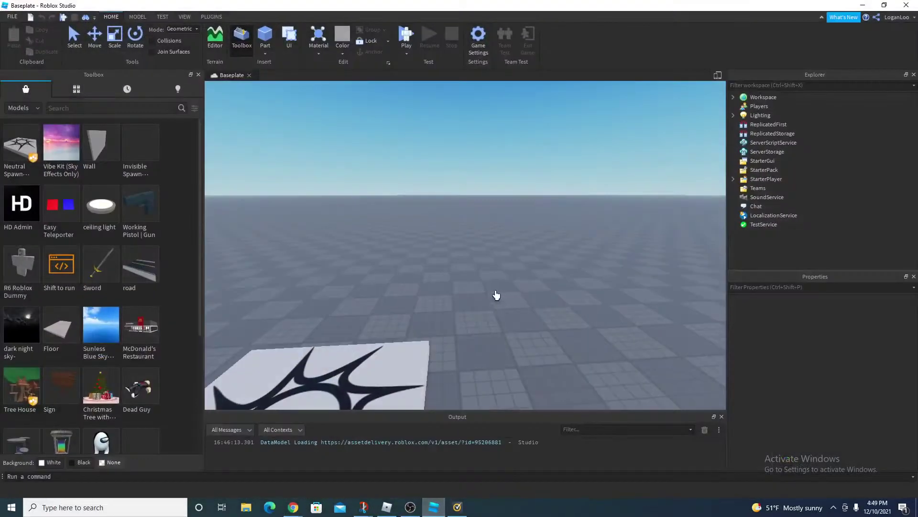
Switch back to the Roblox map game and select the Mauritania territory in West Africa
left_click(387, 507)
left_click(466, 312)
key("w")
right_click_drag(465, 312, 498, 300)
key("w")
key("a")
key("w")
scroll(498, 305, "up", 3)
scroll(500, 303, "down", 3)
left_click(498, 300)
key("s")
key("a")
key("w")
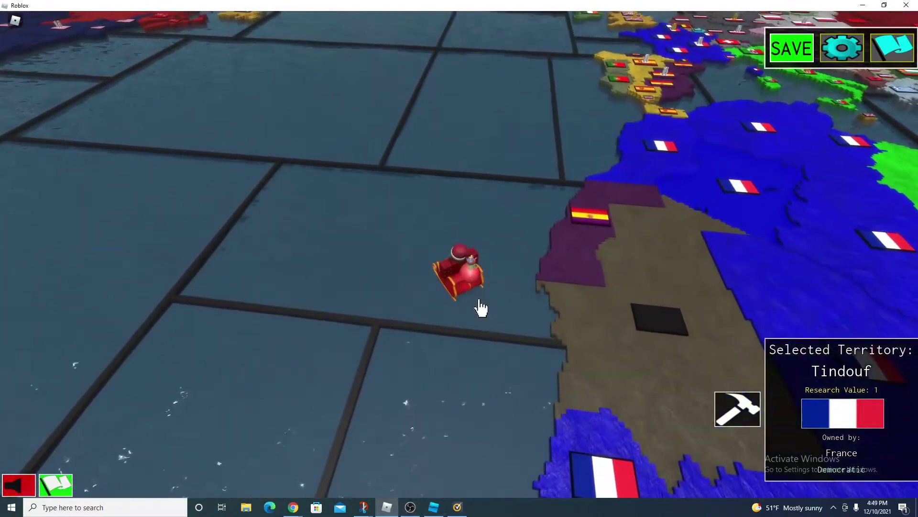
left_click(481, 307)
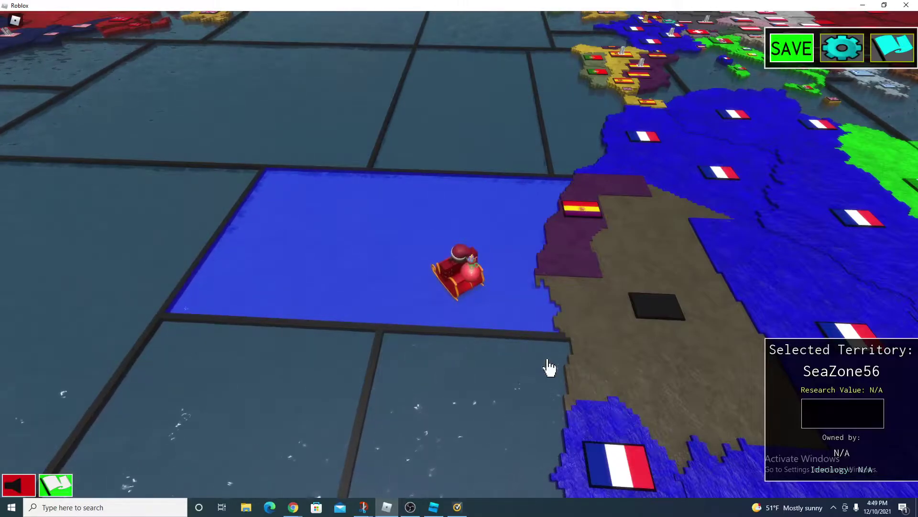
key("w")
left_click(520, 240)
key("s")
right_click_drag(519, 240, 580, 201)
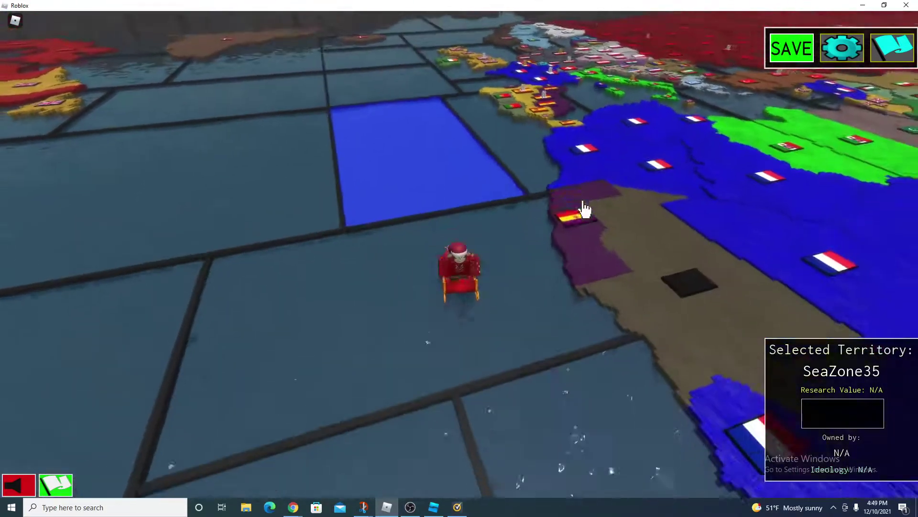
key("d")
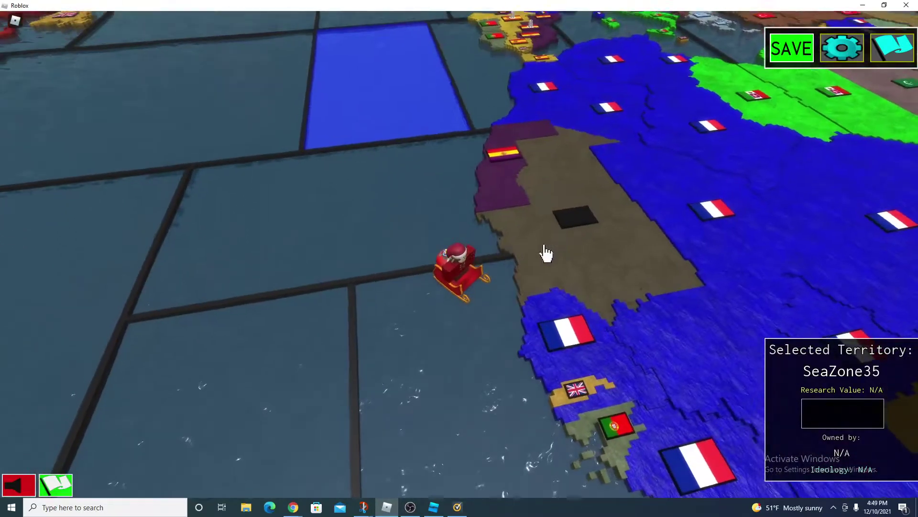
left_click(550, 247)
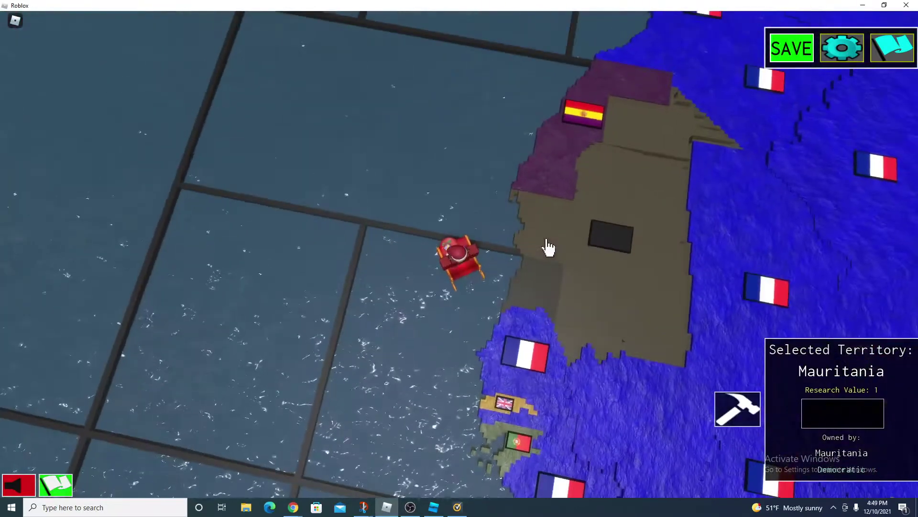
right_click_drag(546, 240, 540, 244)
key("a")
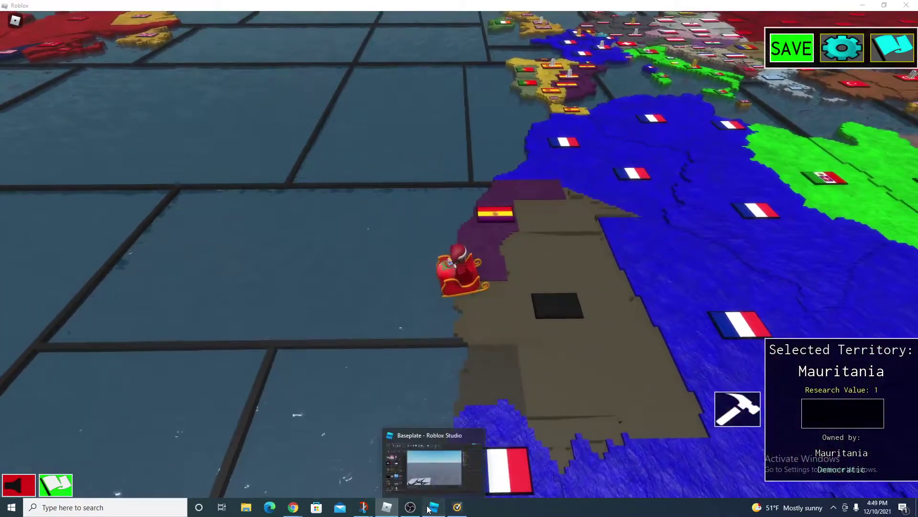
Switch to Roblox Studio, close and reopen the Toolbox, and set its asset category to Images
left_click(429, 508)
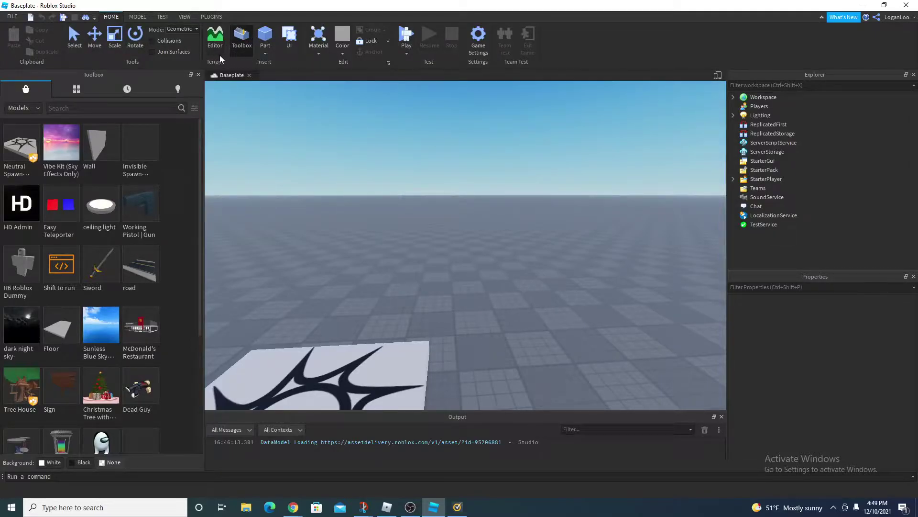
left_click(238, 44)
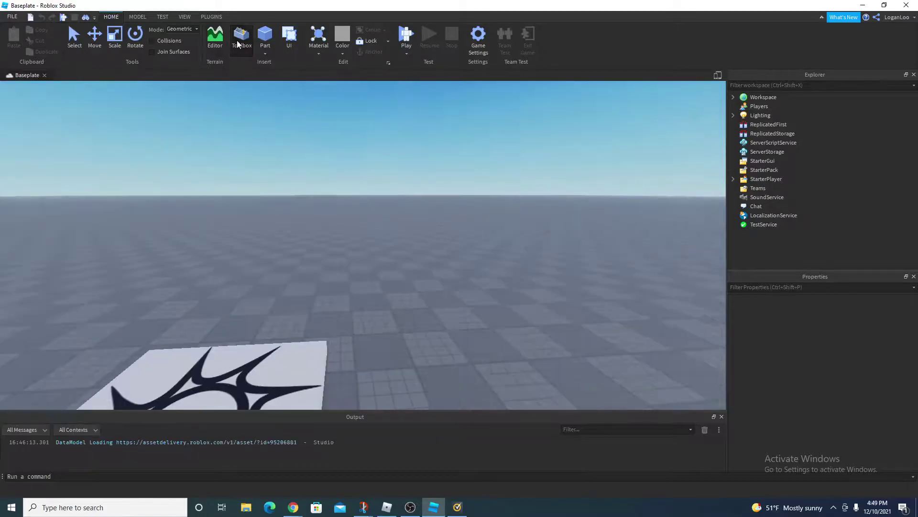
left_click(238, 44)
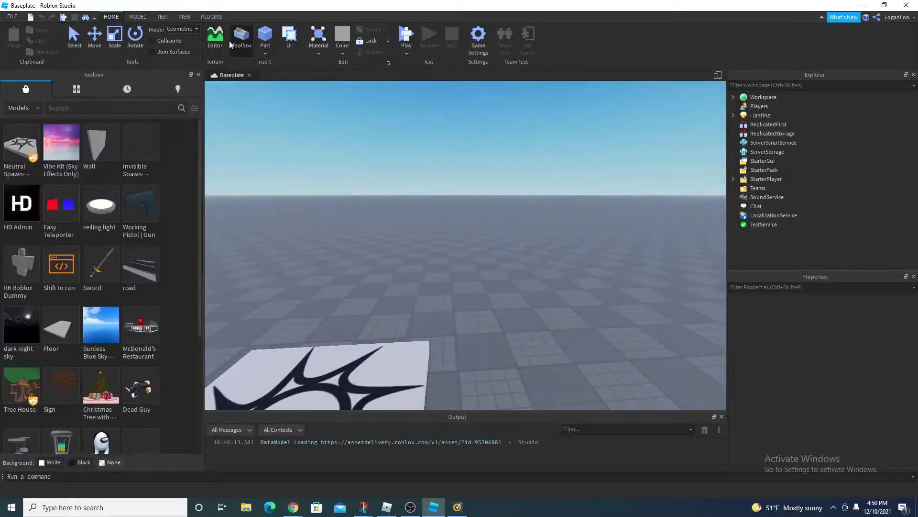
left_click(25, 107)
left_click(26, 128)
Search the Toolbox images for "mauritania" and show the asset options of the red-striped Flag of Mauritania
left_click(67, 108)
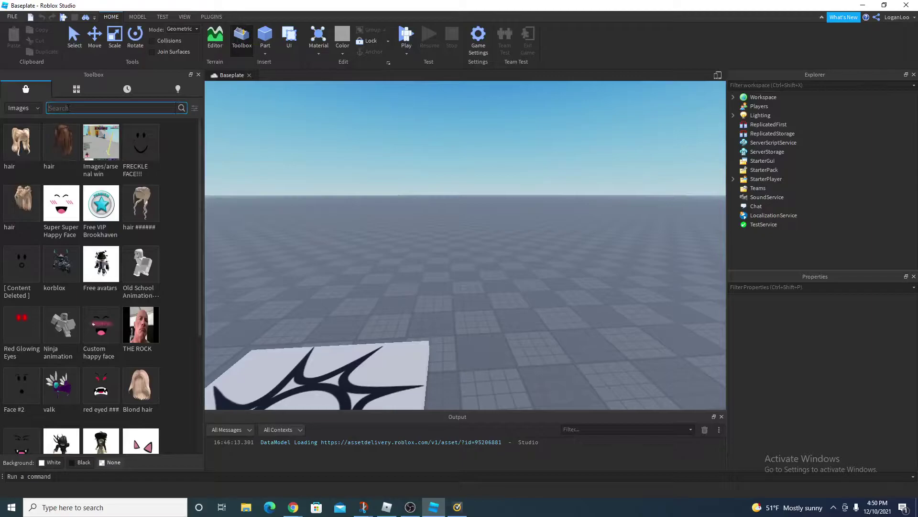
type("M")
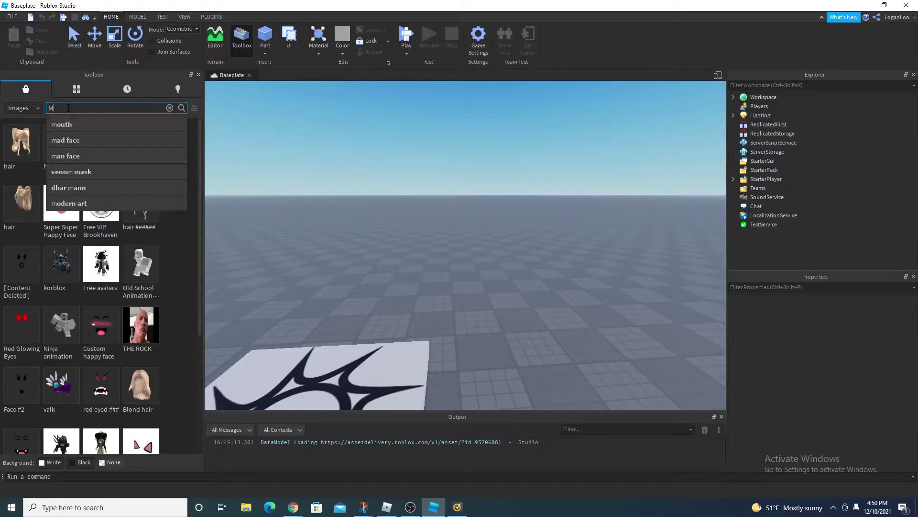
key("BackSpace")
key("BackSpace")
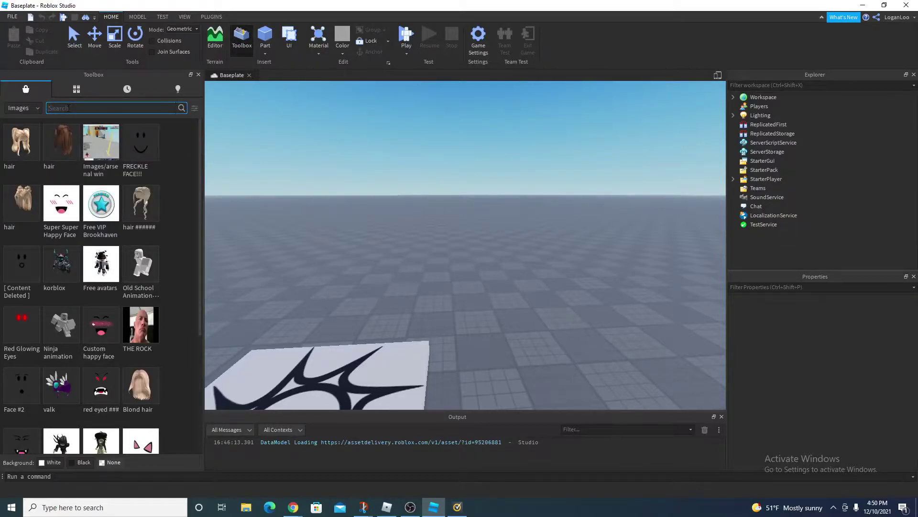
type("Maurtu")
left_click(67, 108)
key("BackSpace")
type("i")
left_click(71, 120)
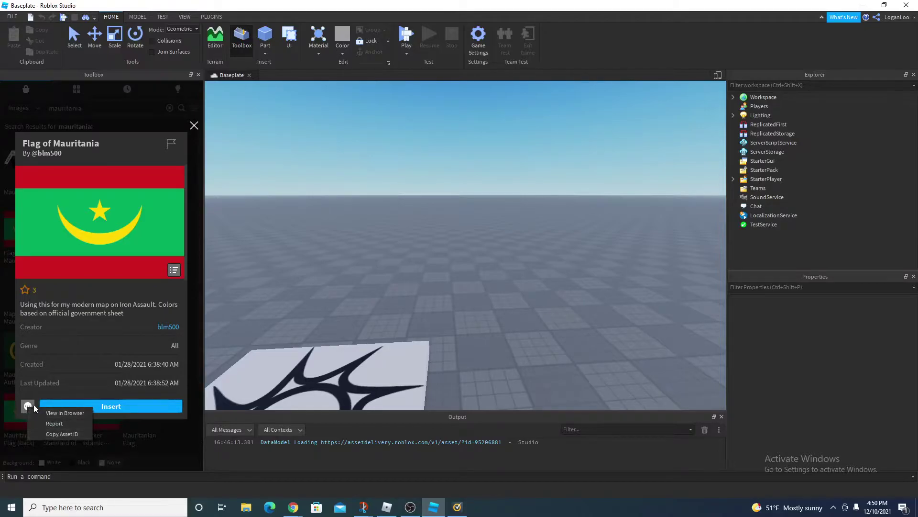
Close the Flag of Mauritania details and switch back to the Roblox map game
left_click(193, 125)
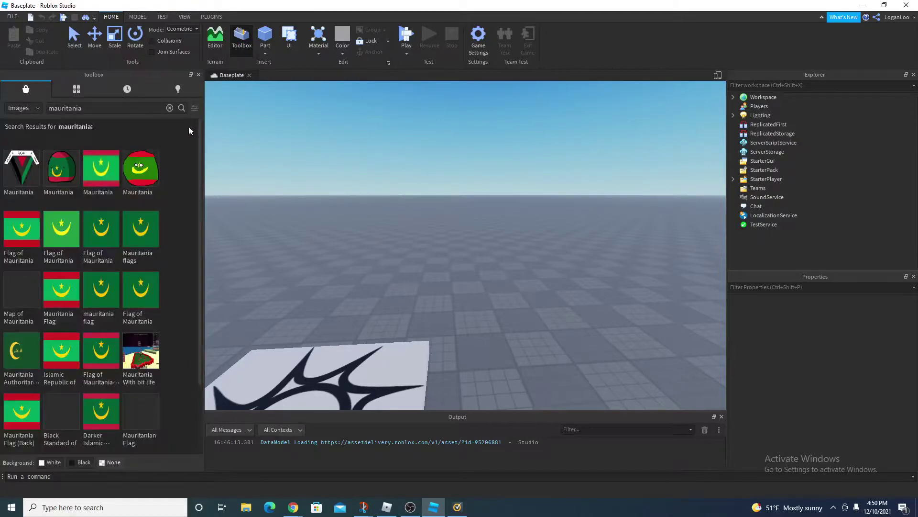
left_click(33, 218)
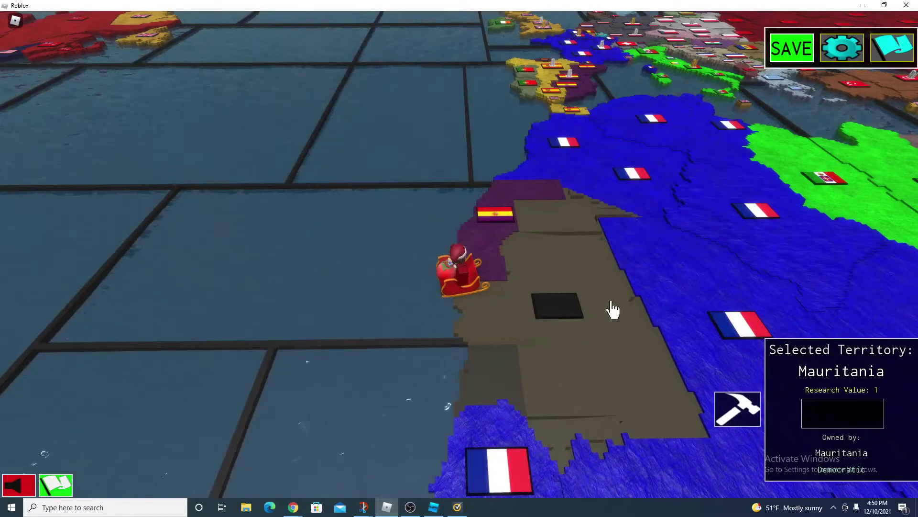
left_click(912, 429)
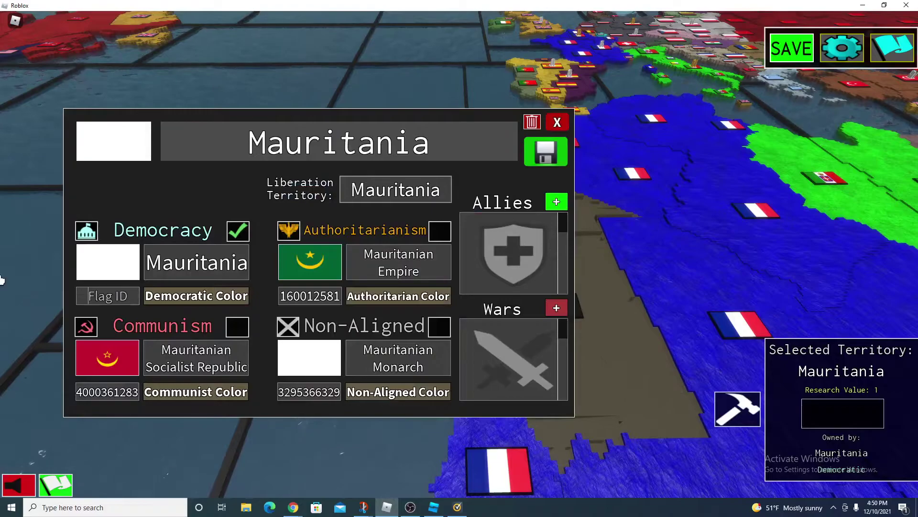
key("a")
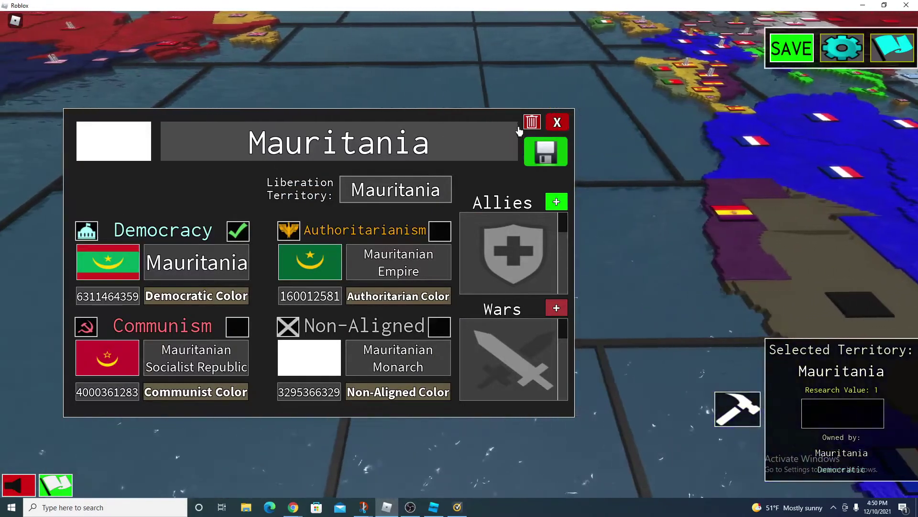
key("d")
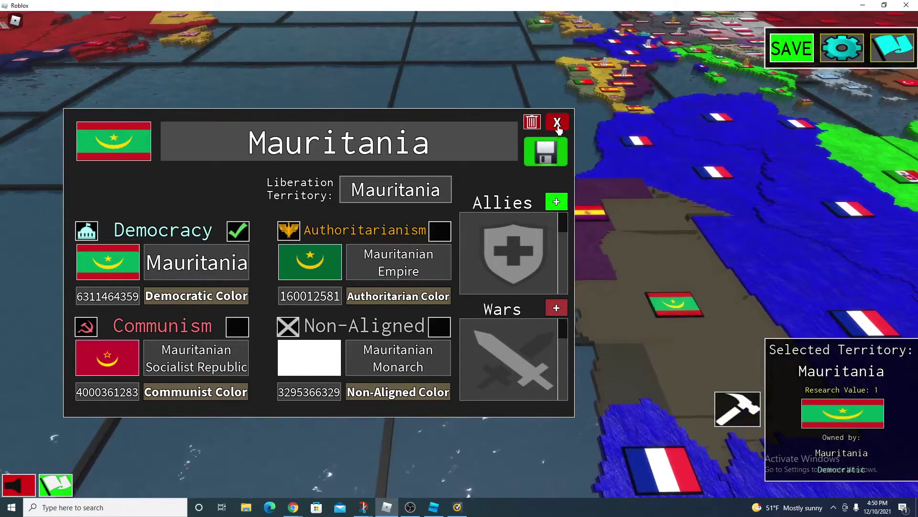
left_click(557, 123)
left_click(492, 211)
scroll(441, 246, "up", 5)
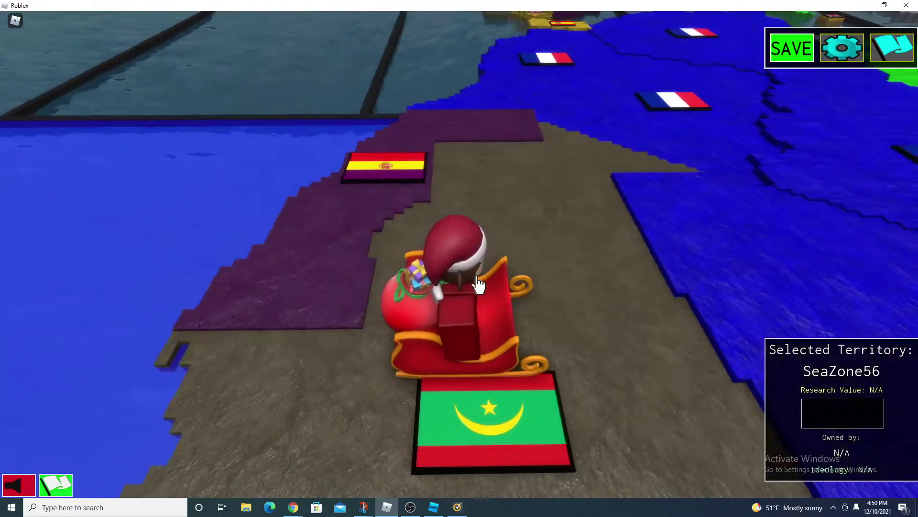
scroll(478, 285, "down", 2)
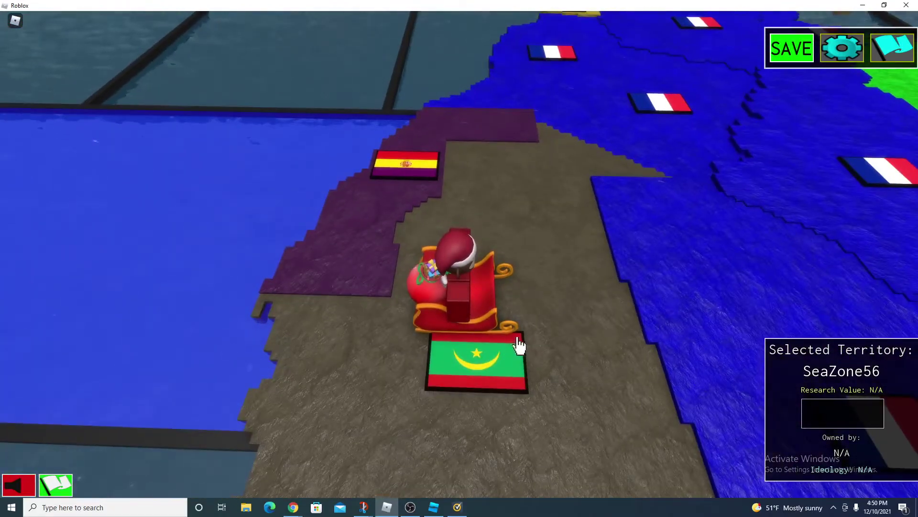
scroll(517, 339, "down", 2)
key("a")
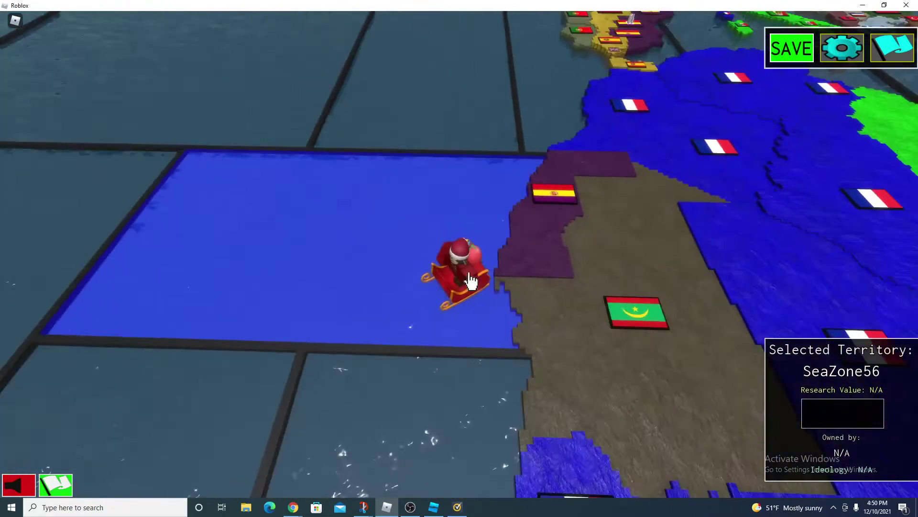
key("w")
left_click(447, 187)
left_click(486, 128)
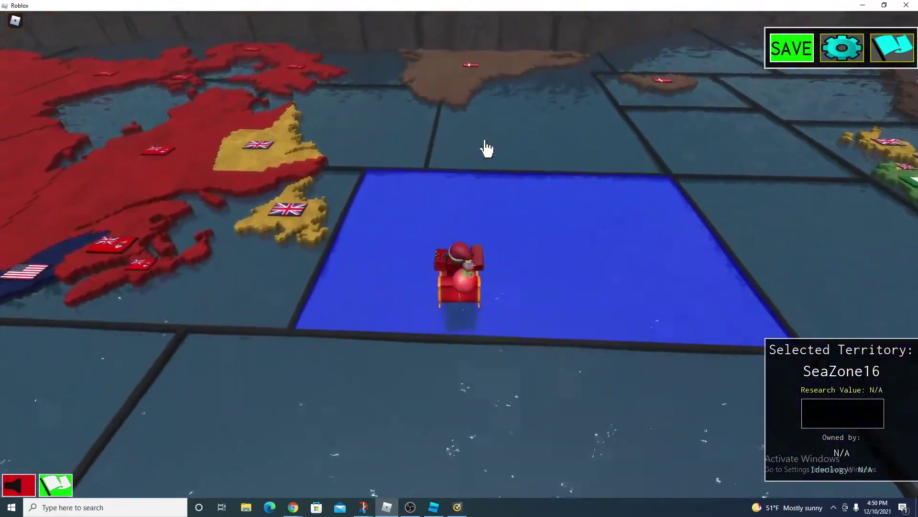
key("w")
left_click(484, 140)
right_click_drag(484, 141, 484, 141)
left_click(464, 210)
key("w")
left_click(464, 210)
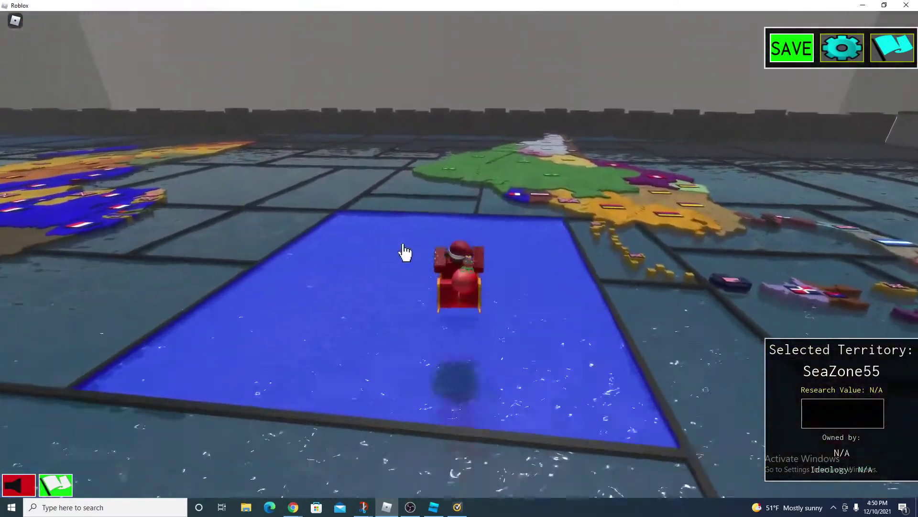
left_click(440, 240)
key("w")
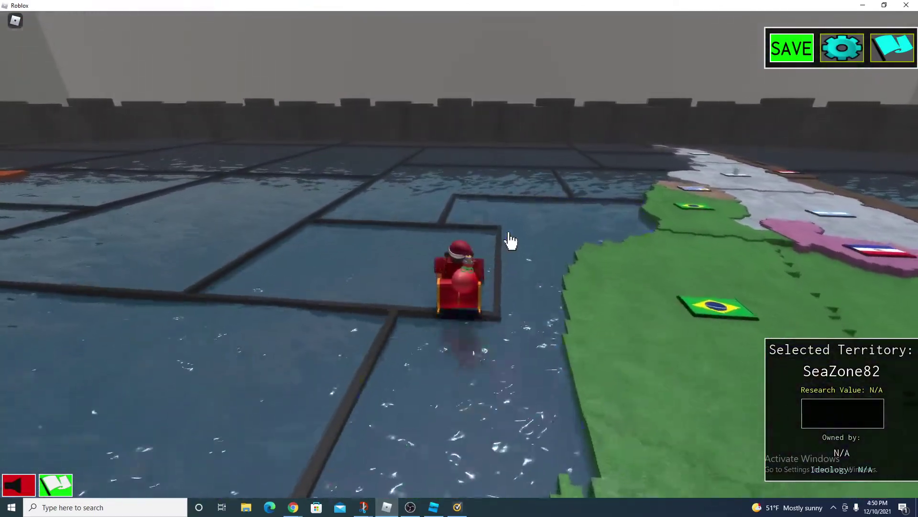
left_click(511, 241)
key("d")
key("w")
right_click_drag(452, 223, 453, 225)
left_click(482, 234)
key("w")
left_click(440, 213)
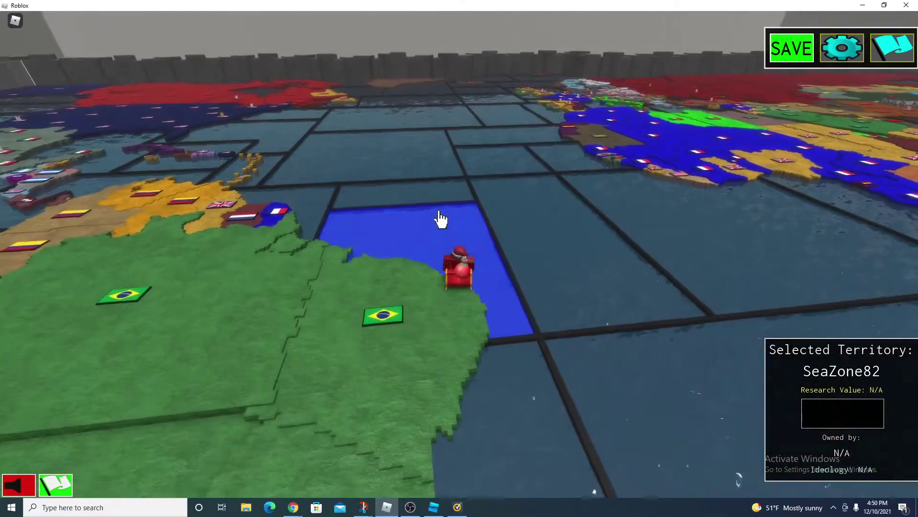
left_click(353, 240)
right_click_drag(353, 239, 380, 248)
key("w")
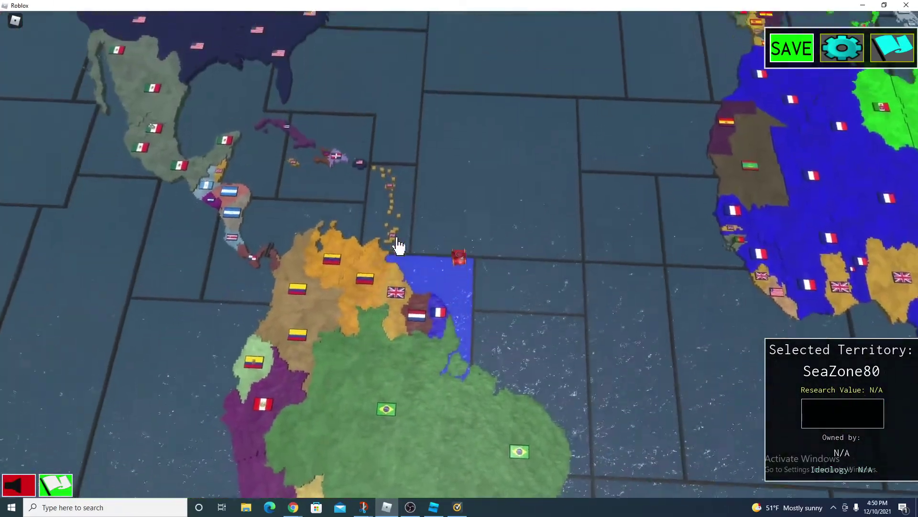
key("w")
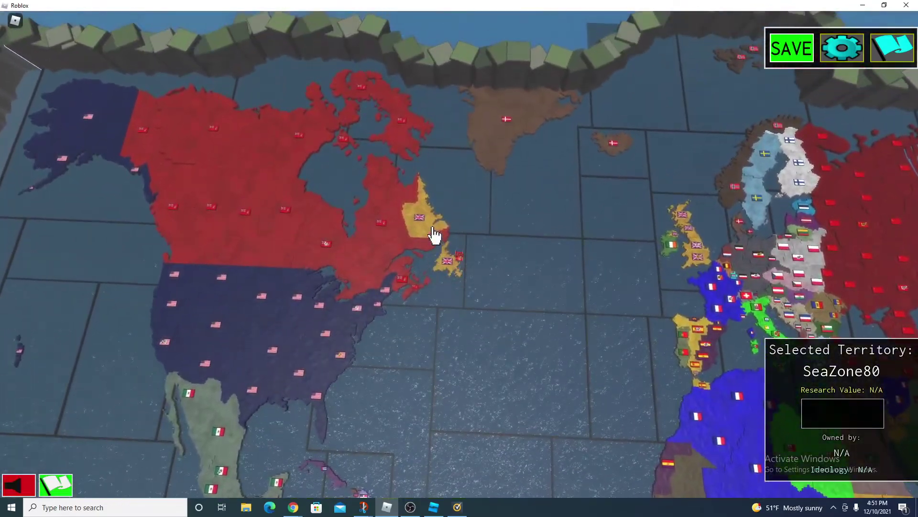
scroll(436, 237, "up", 4)
right_click_drag(453, 242, 468, 234)
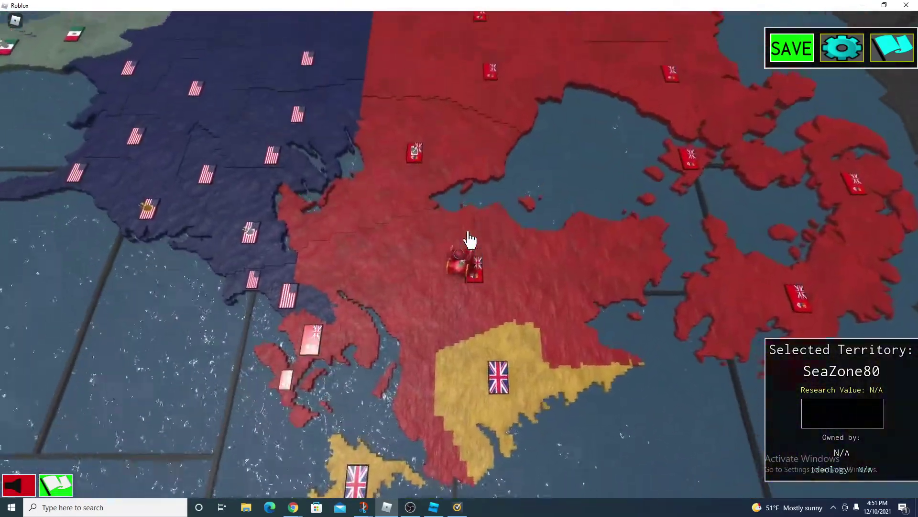
key("w")
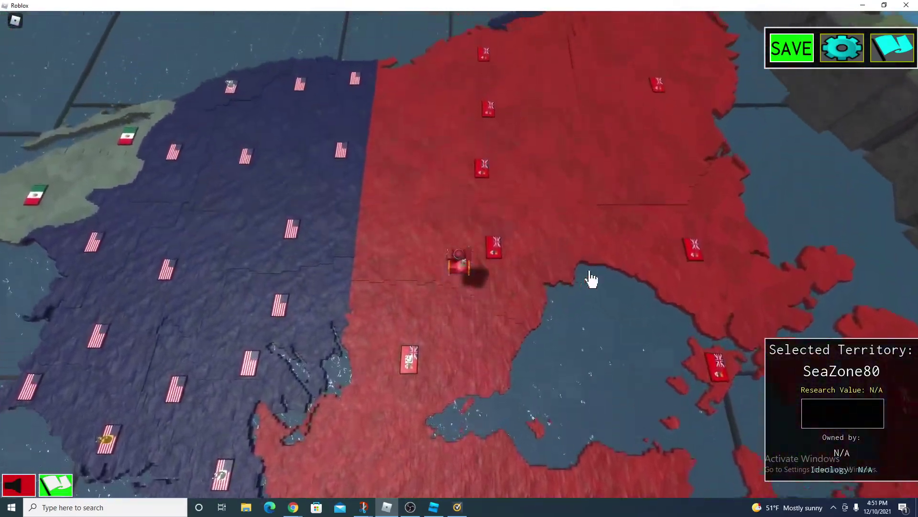
left_click(572, 271)
right_click_drag(572, 270, 571, 267)
key("w")
left_click(579, 266)
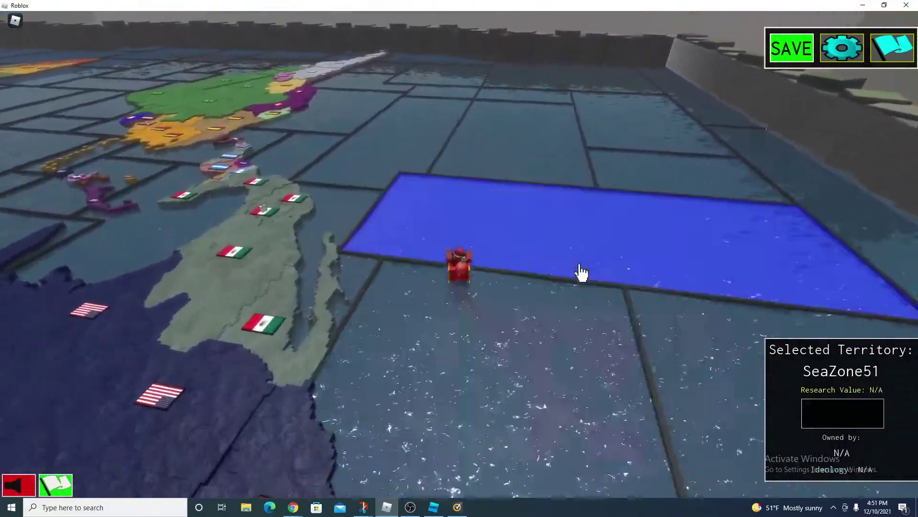
right_click_drag(469, 234, 464, 234)
left_click(463, 234)
left_click(393, 228)
key("w")
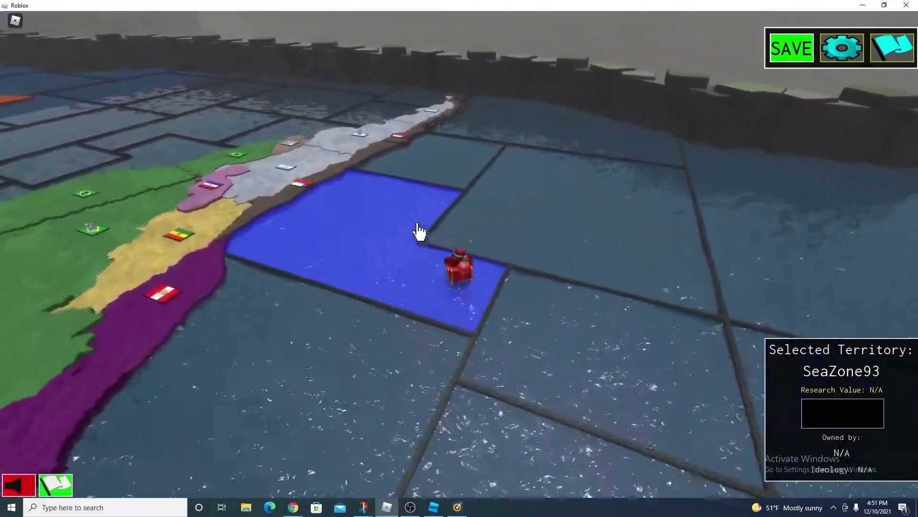
key("w")
key("a")
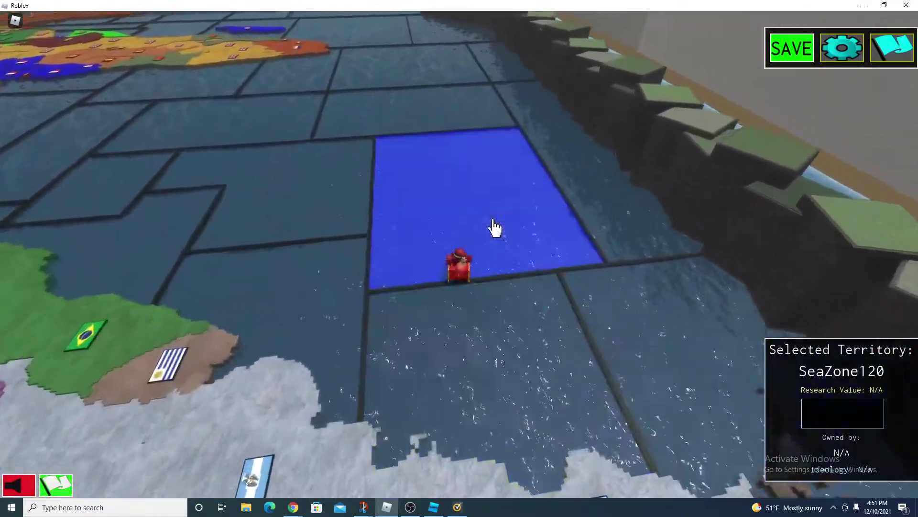
key("w")
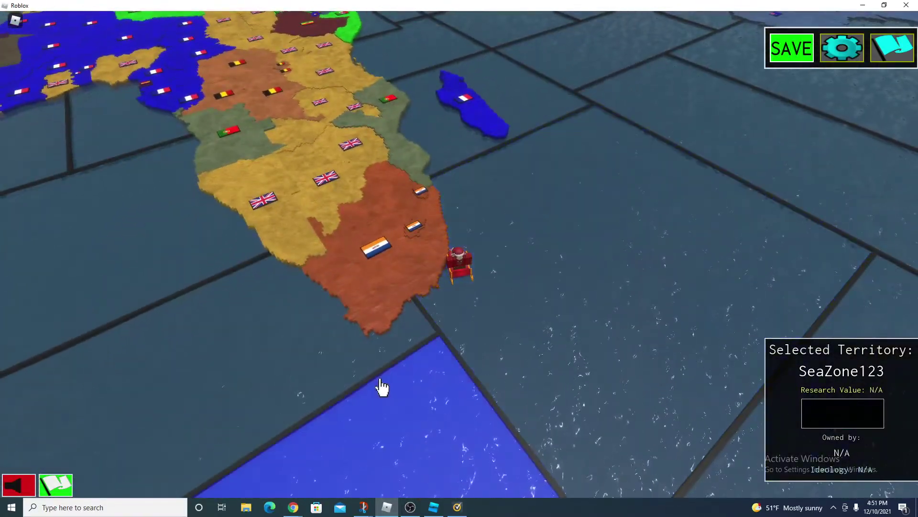
key("w")
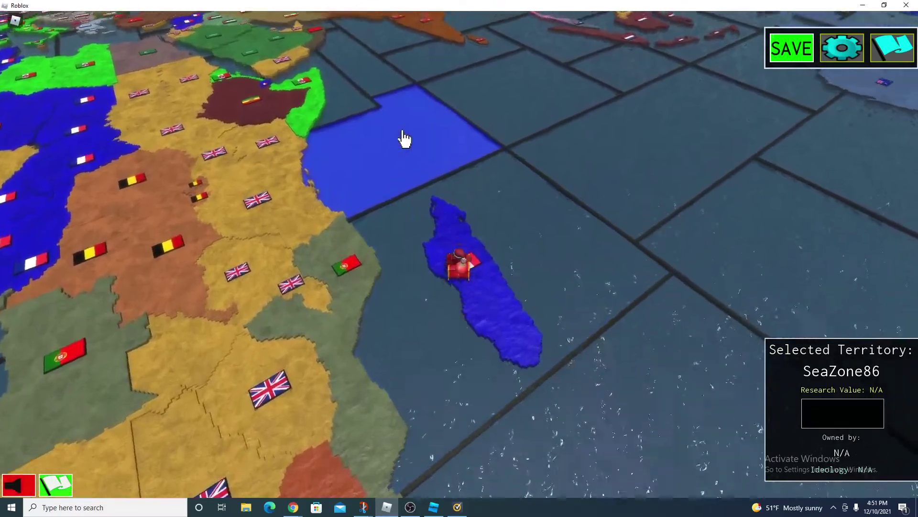
key("w")
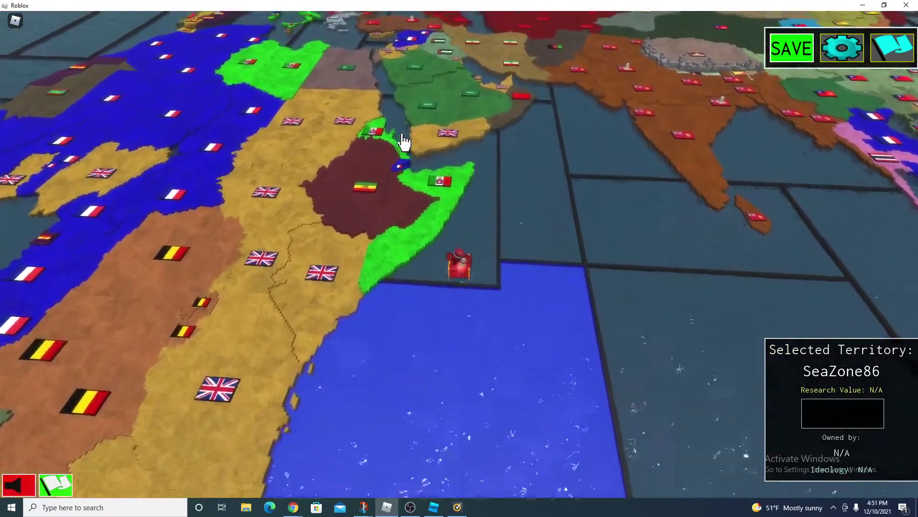
key("w")
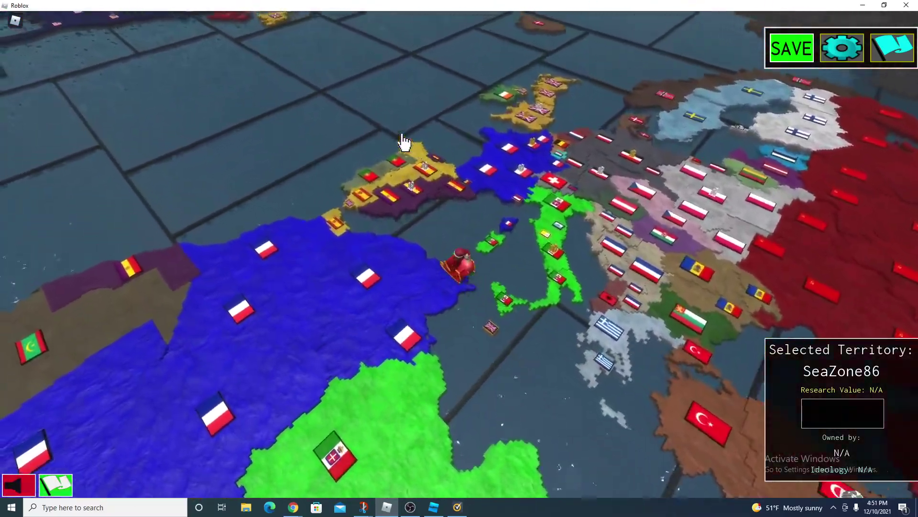
key("w")
key("d")
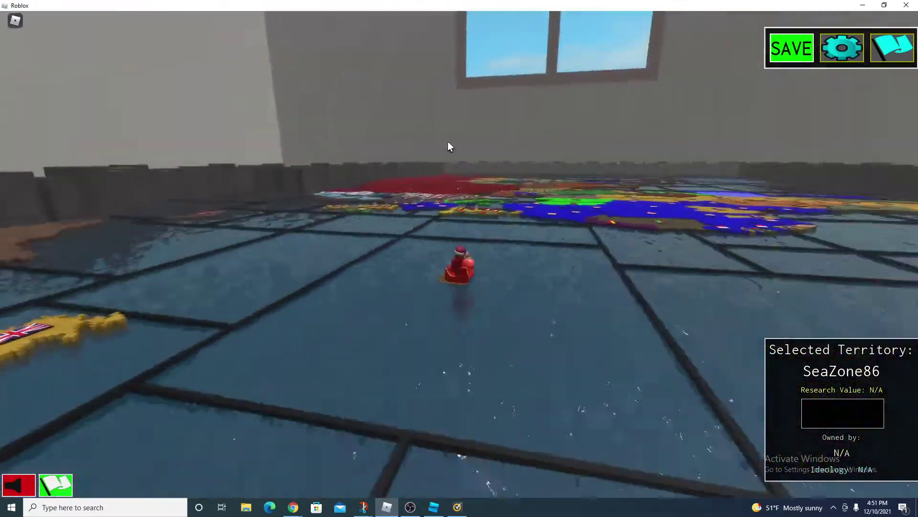
key("w")
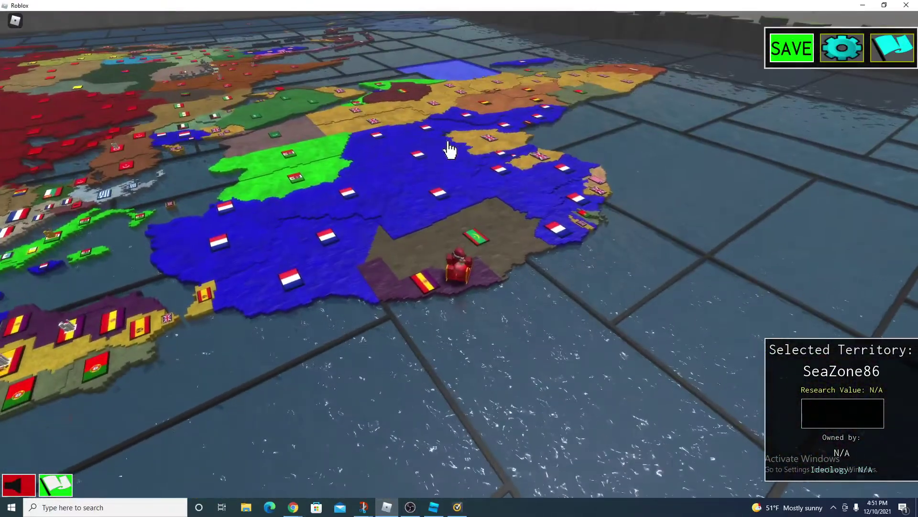
key("w")
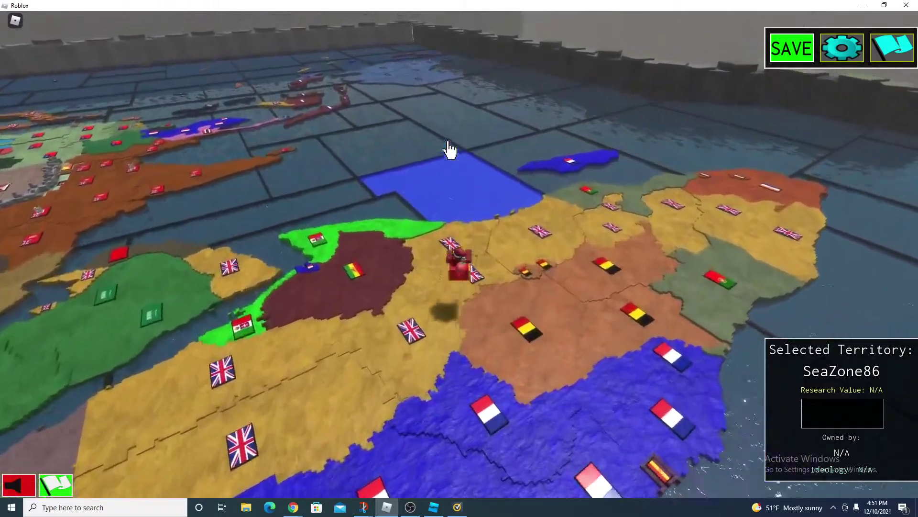
key("w")
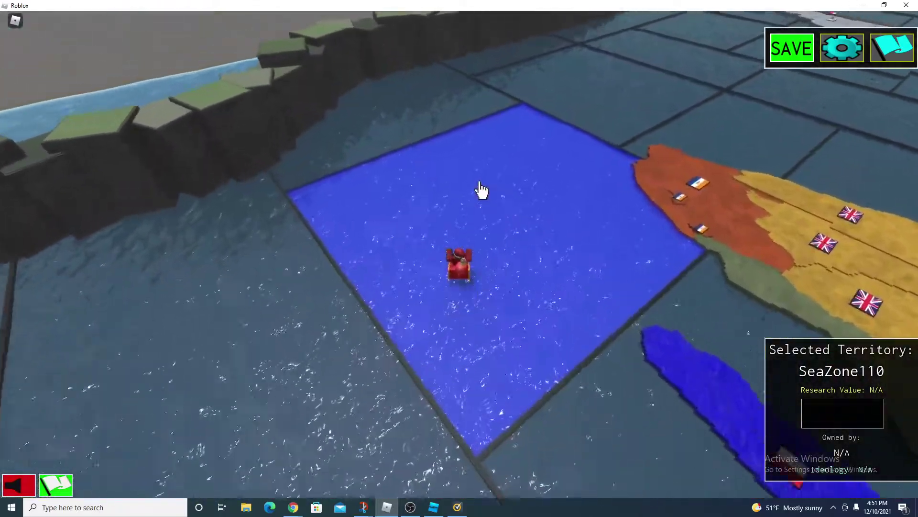
key("w")
right_click_drag(391, 199, 389, 199)
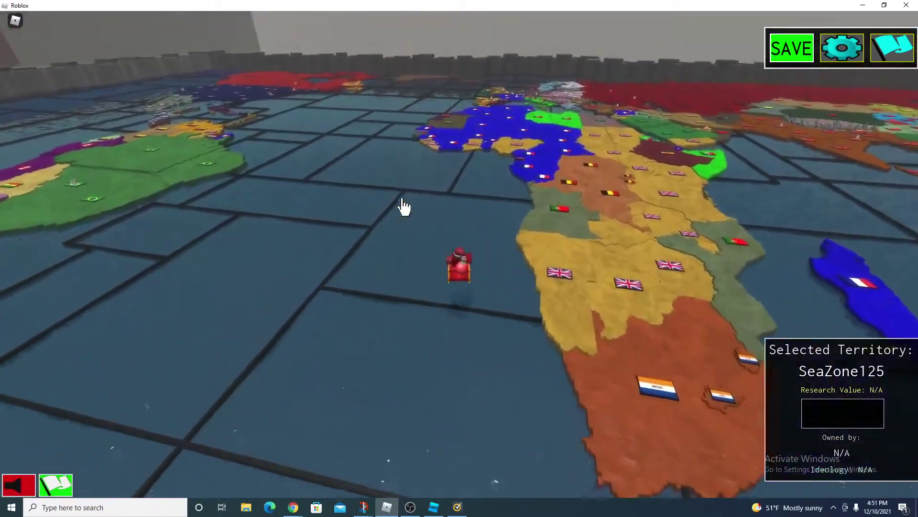
key("w")
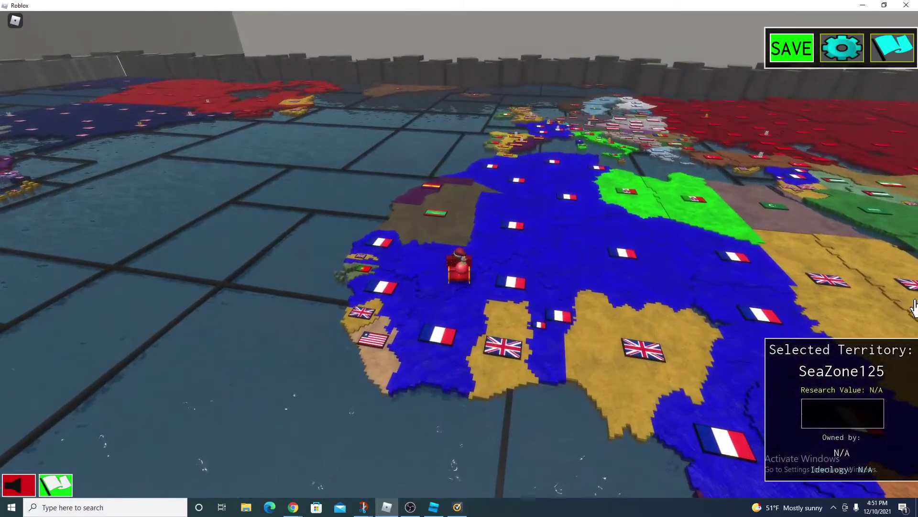